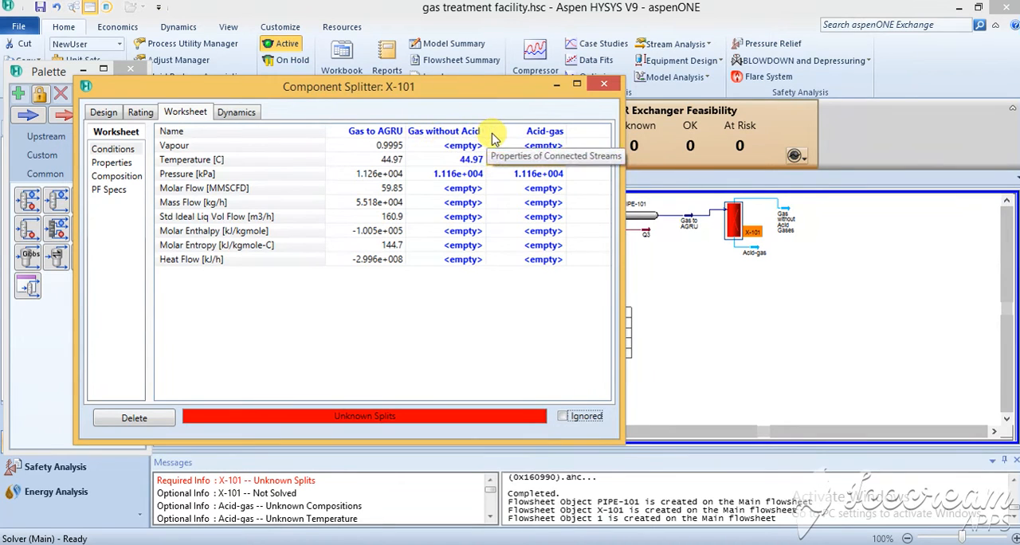
click(546, 159)
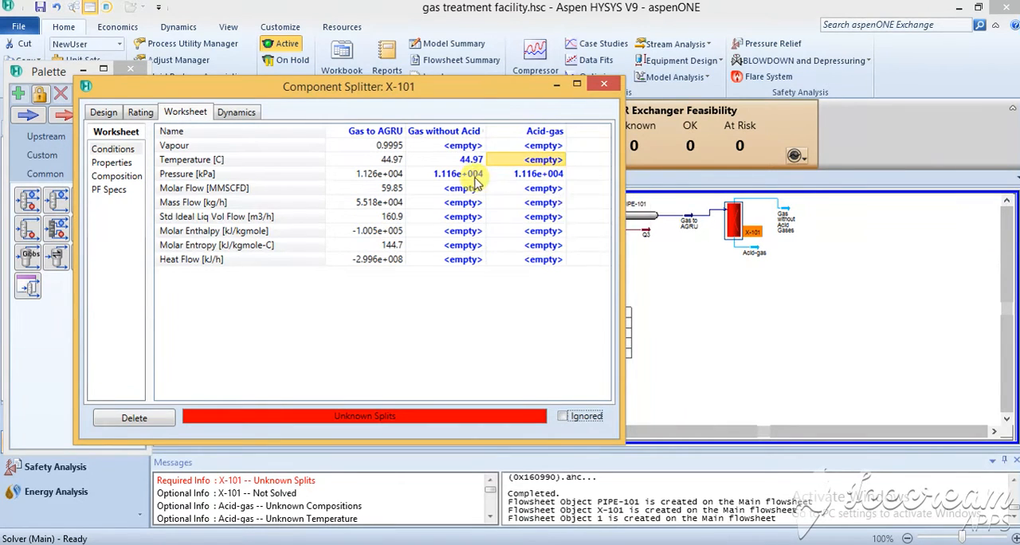
mouse_move(391, 179)
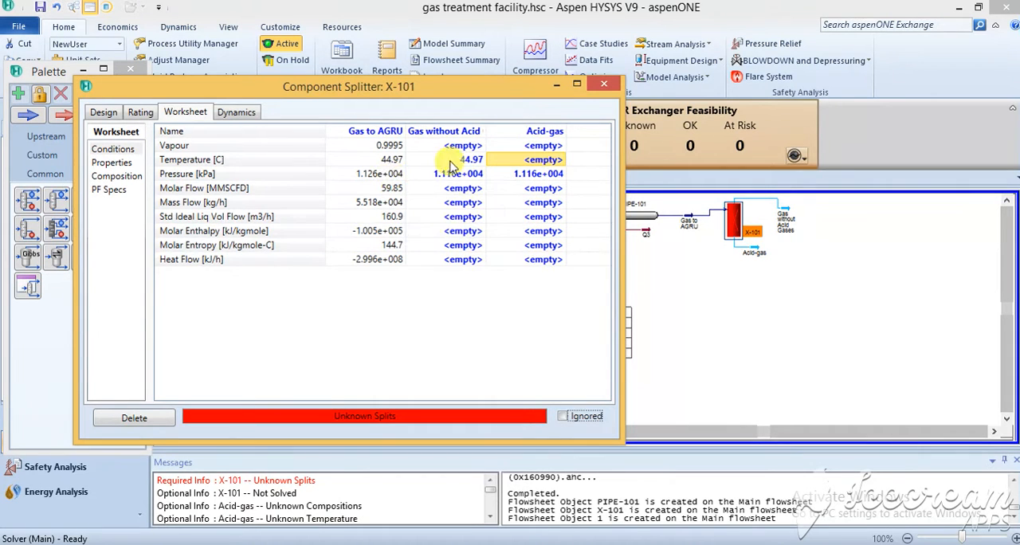
mouse_move(469, 164)
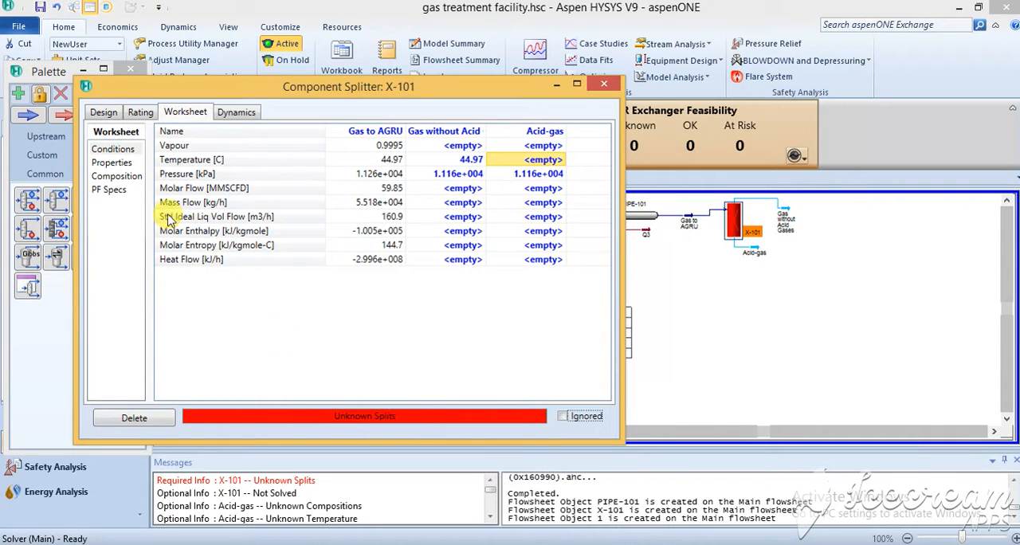
Step: In the splitter's split fractions, set methane, ethane, propane, i-butane and n-butane to 1 for the Gas without Acid Gases stream
click(102, 113)
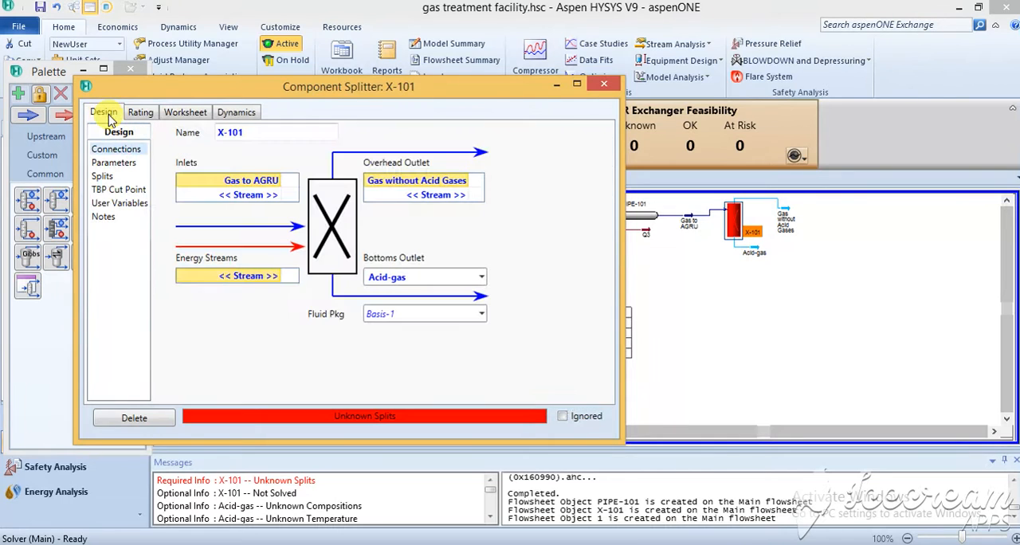
click(102, 177)
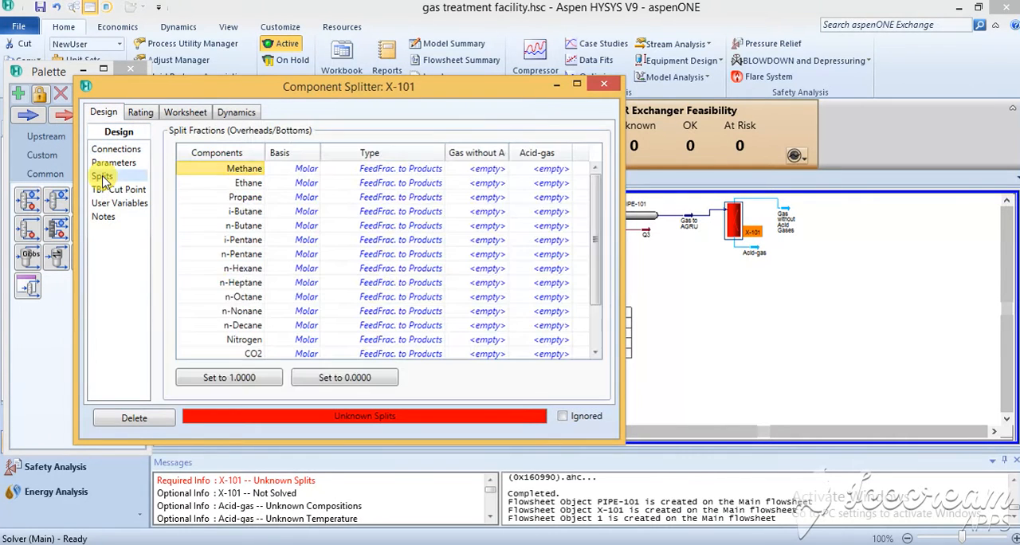
click(488, 169)
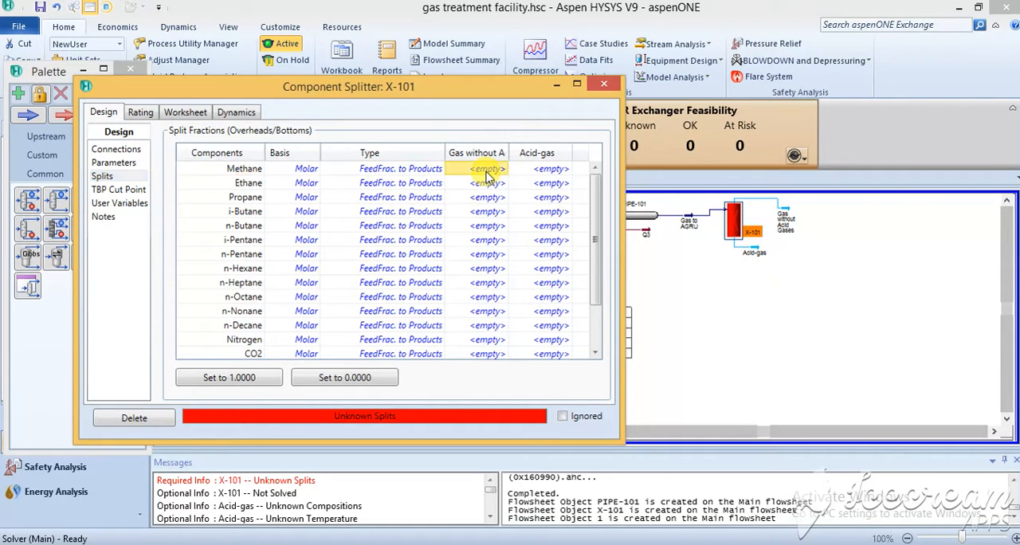
text(1)
key(Return)
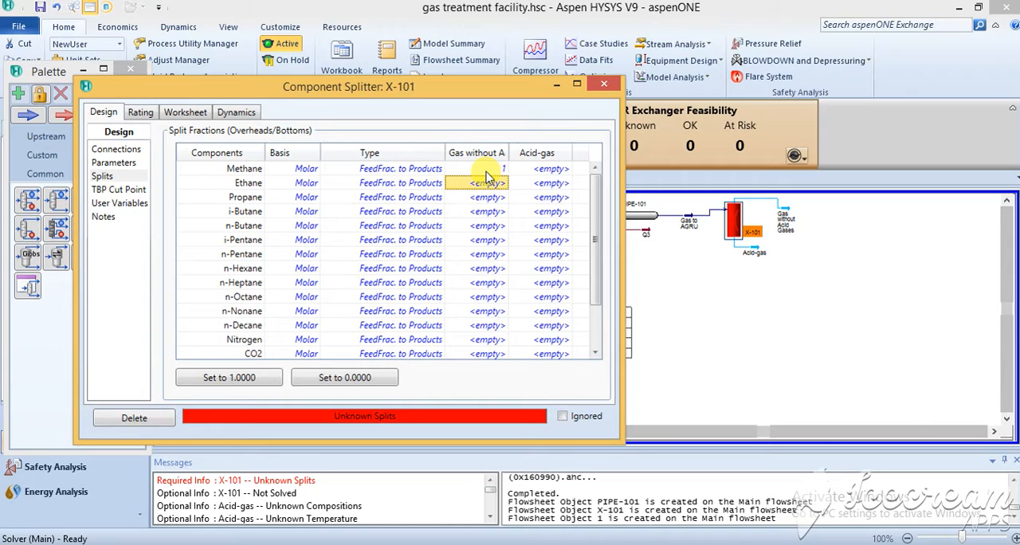
text(1)
key(Return)
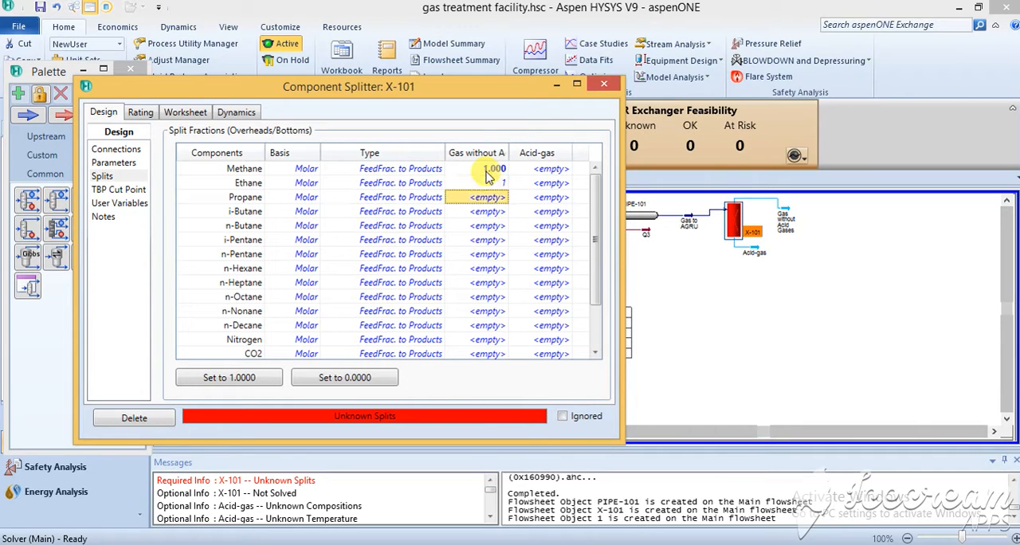
text(1)
key(Return)
text(1)
key(Return)
text(1)
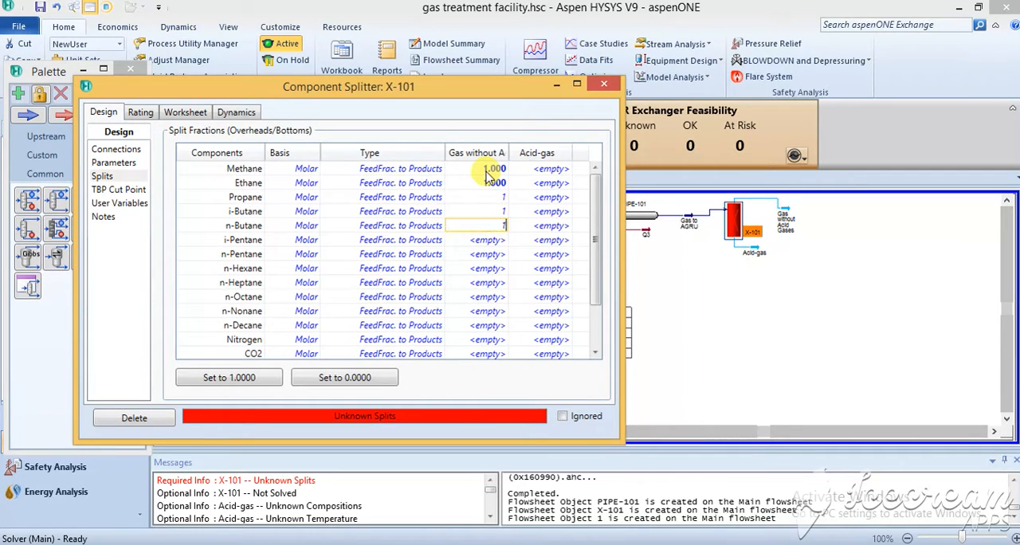
key(Return)
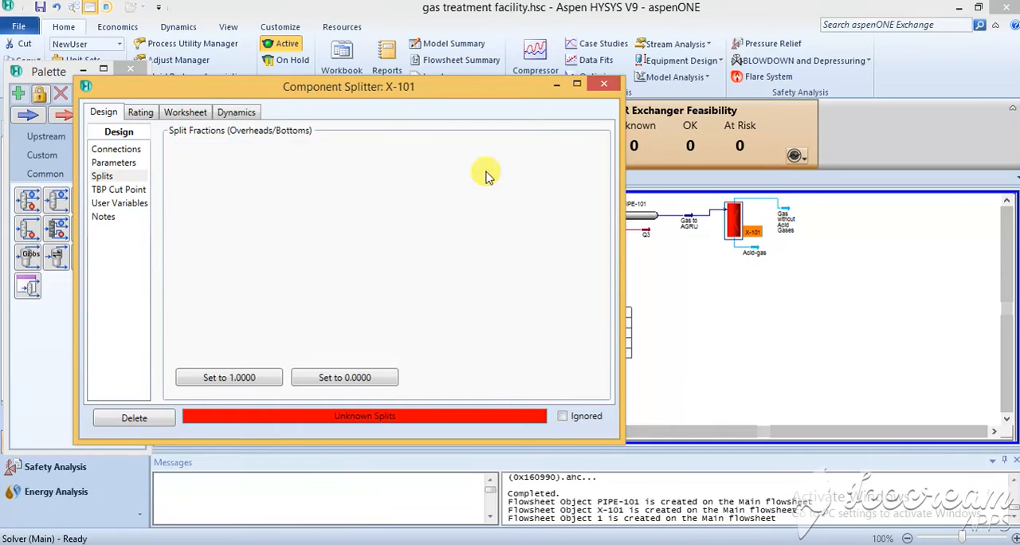
Step: Set the Gas without Acid Gases split fraction to 1 for every component from i-pentane through n-decane
text(1)
key(Return)
text(1)
key(Return)
text(1)
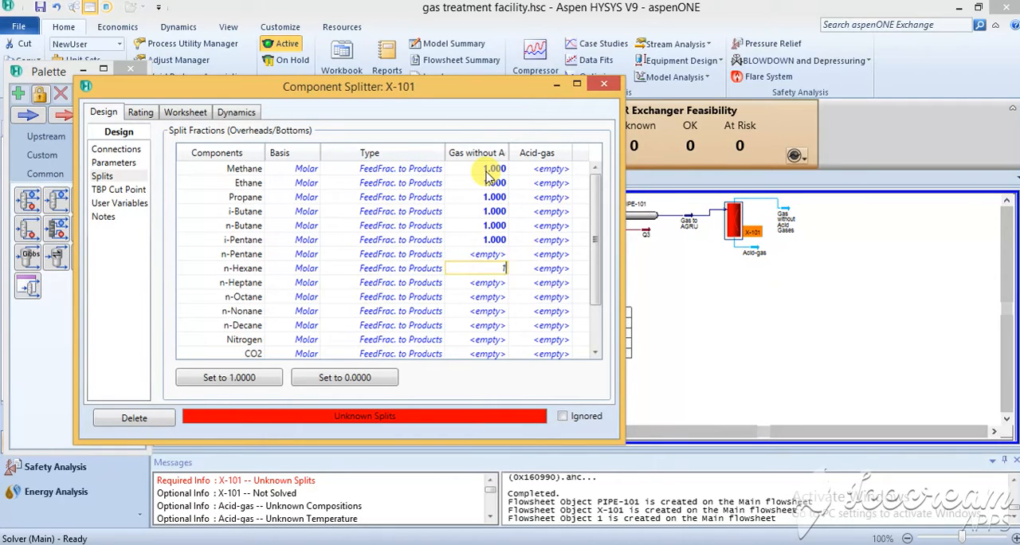
key(Return)
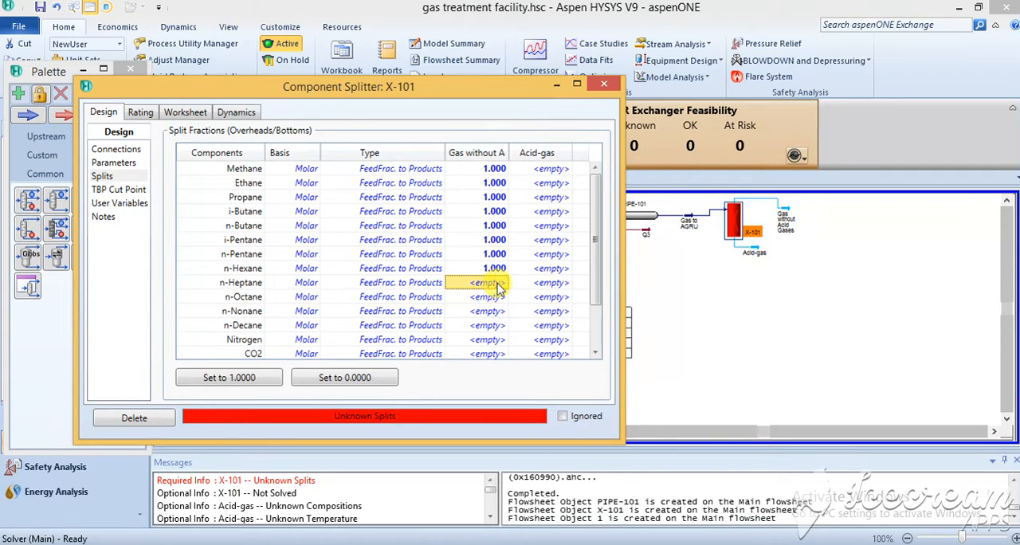
text(1)
key(Return)
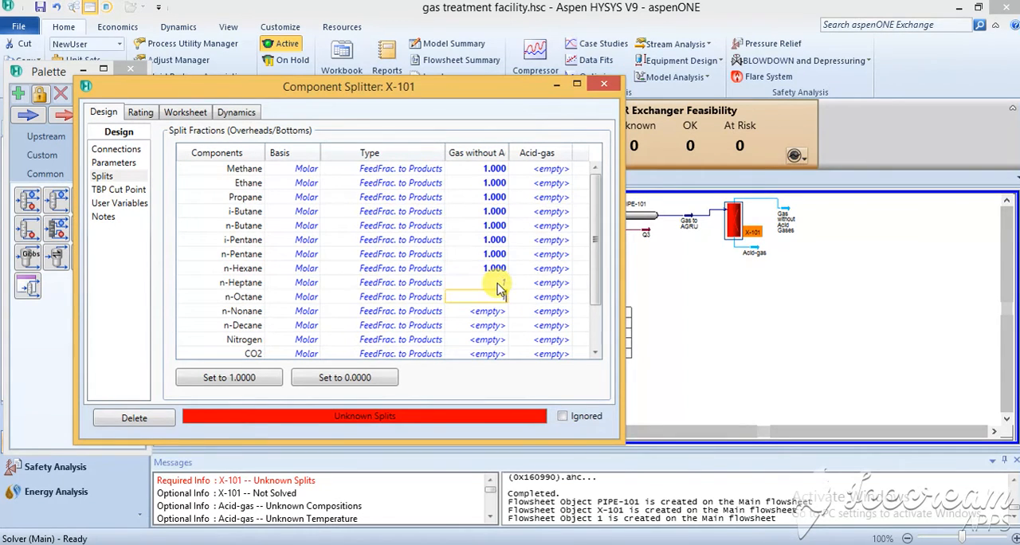
text(1)
key(Return)
text(1)
key(Return)
text(1)
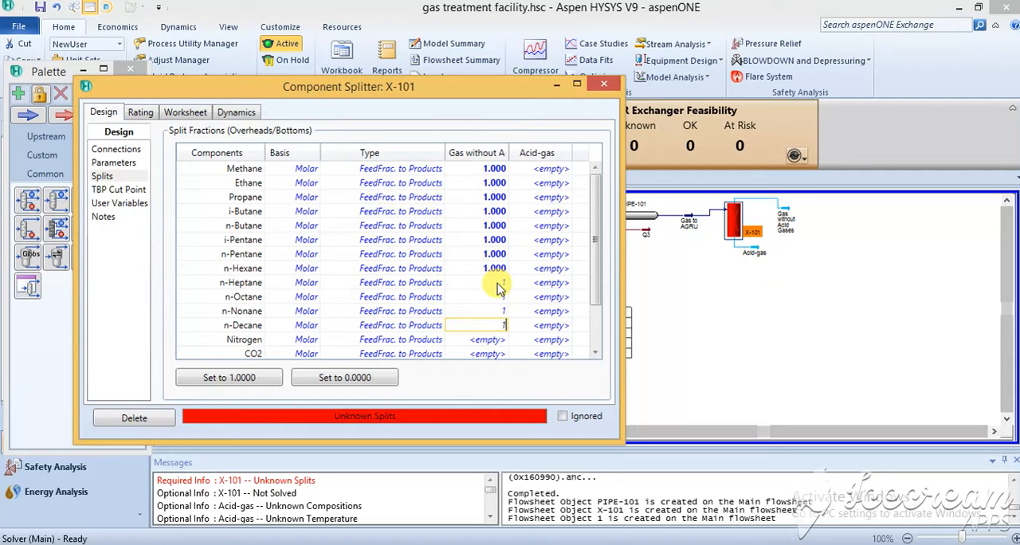
key(Return)
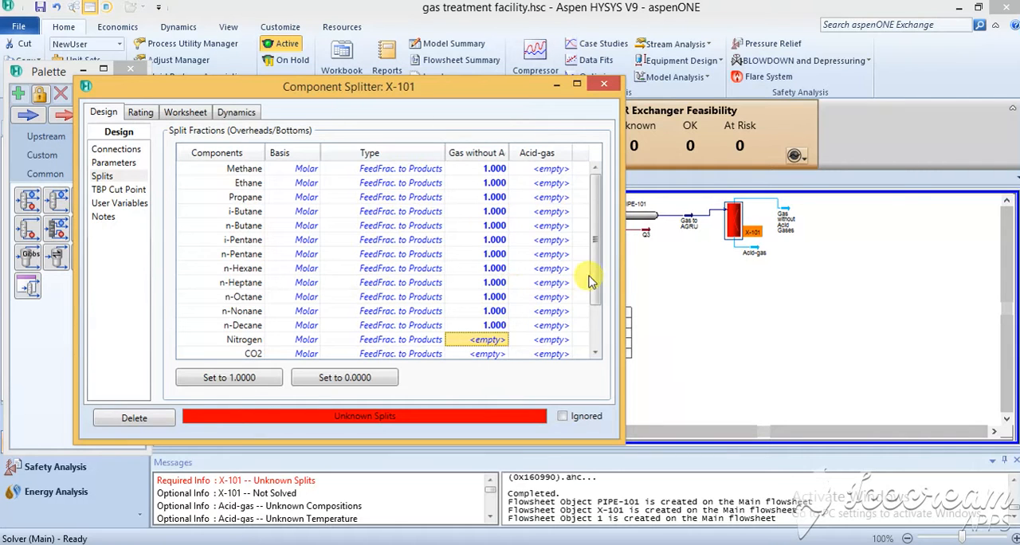
Step: Set the Acid-gas split fractions of nitrogen and CO2 to 1
drag(592, 278, 602, 336)
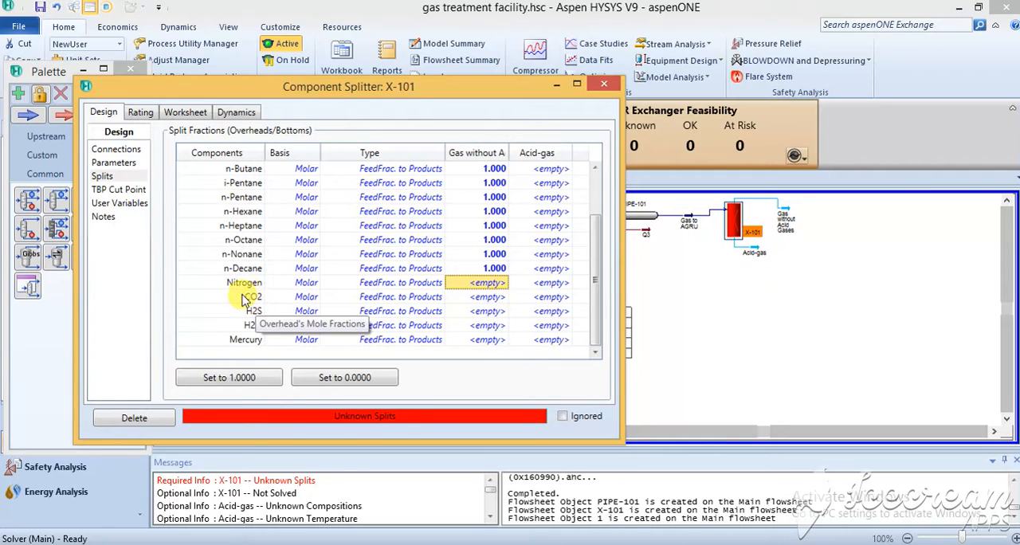
click(557, 286)
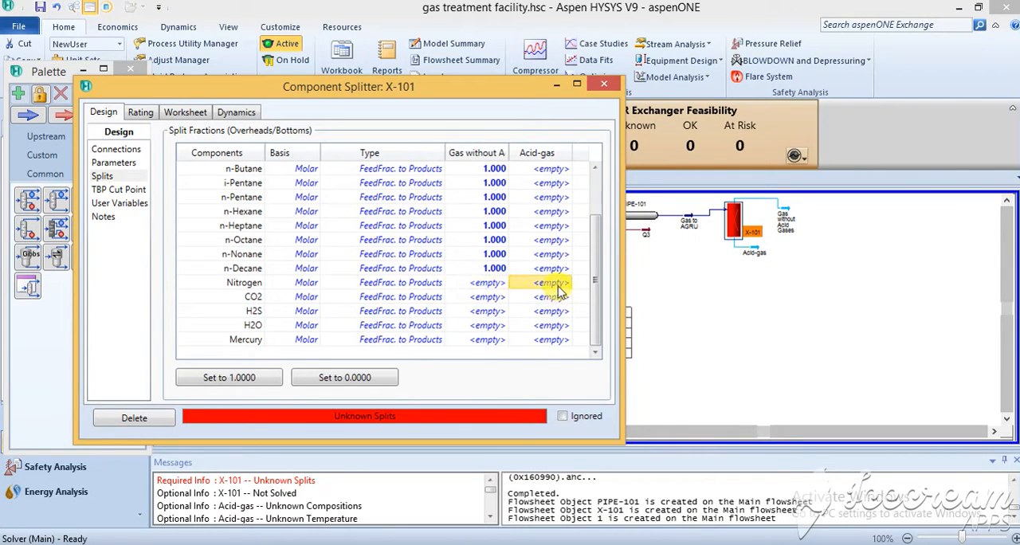
text(1)
key(Return)
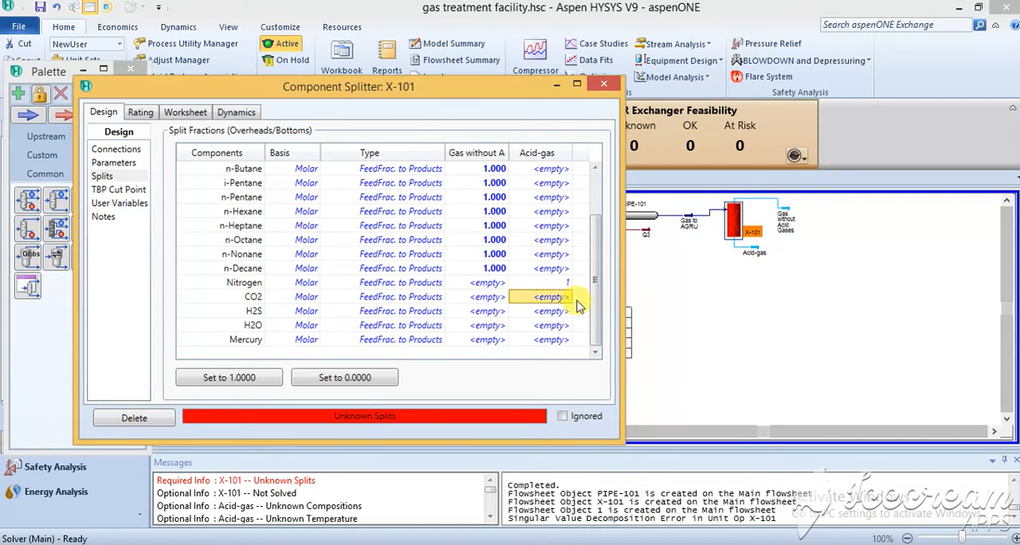
text(1)
key(Return)
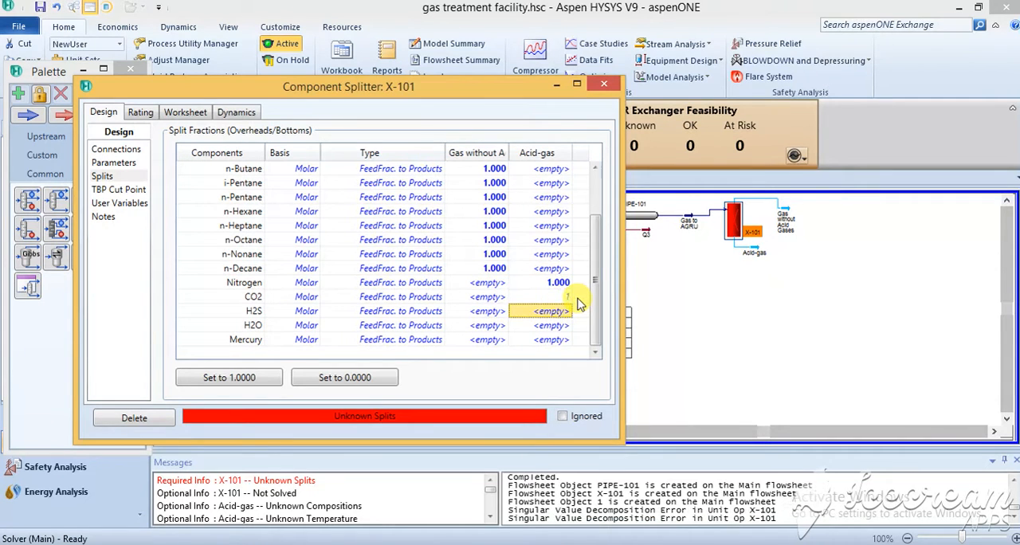
Step: Set the Gas without Acid Gases split fractions of H2S and H2O to 1
click(488, 311)
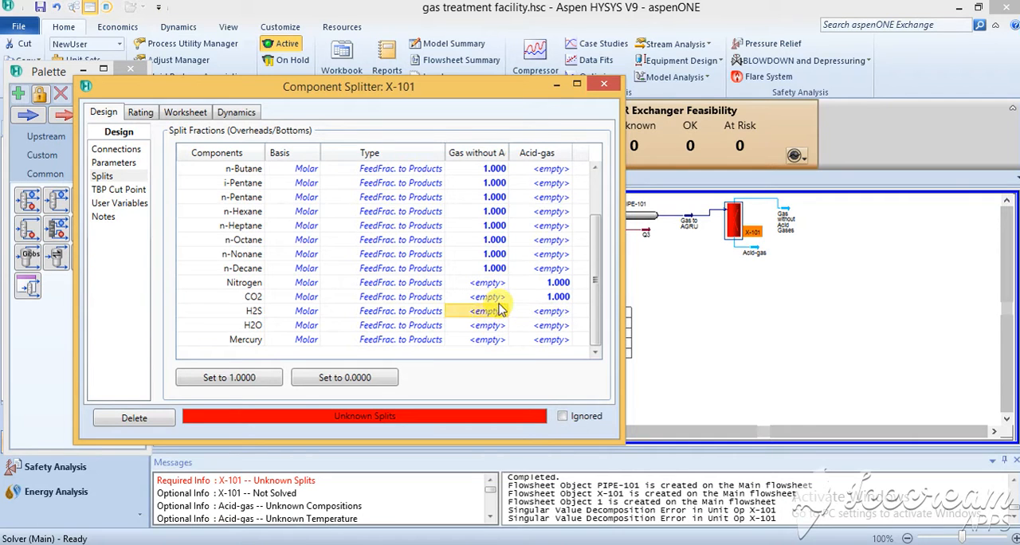
text(1)
key(Return)
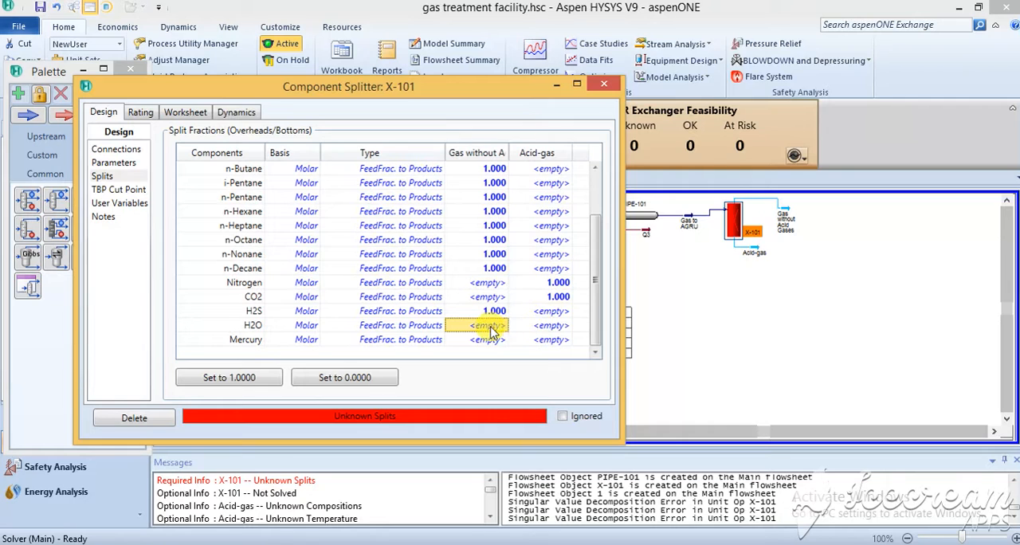
text(1)
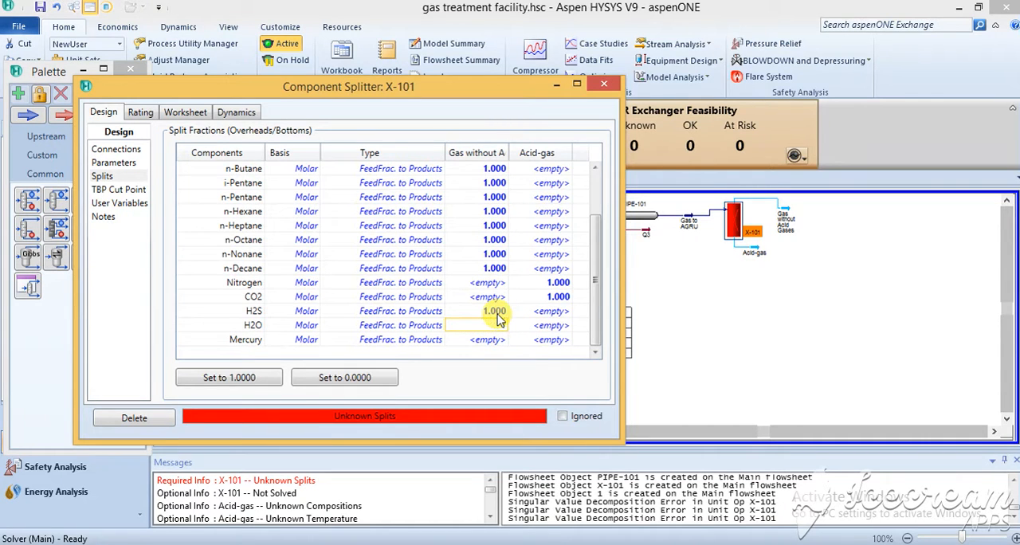
key(Return)
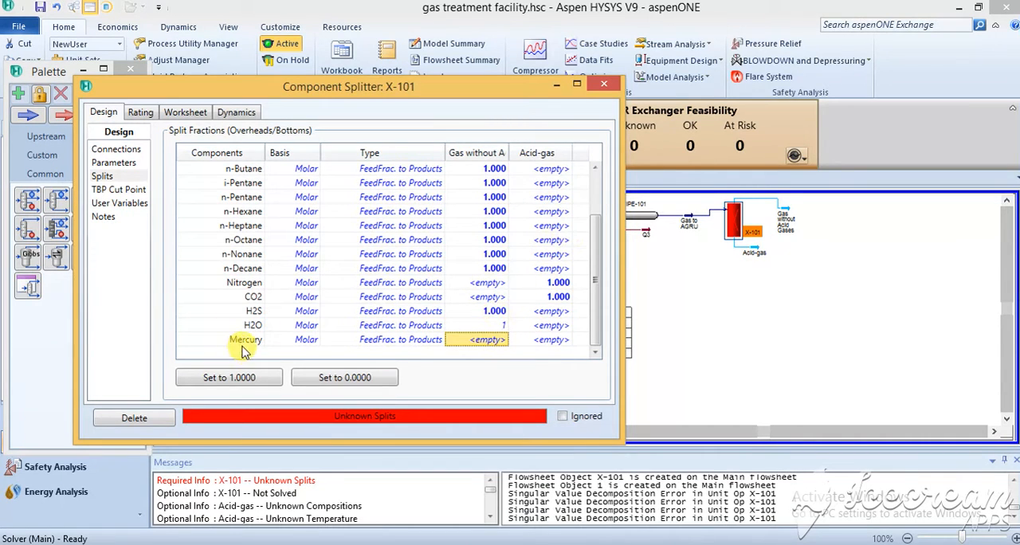
Step: Set mercury's Acid-gas split fraction to 1 and close the component splitter X-101
click(557, 341)
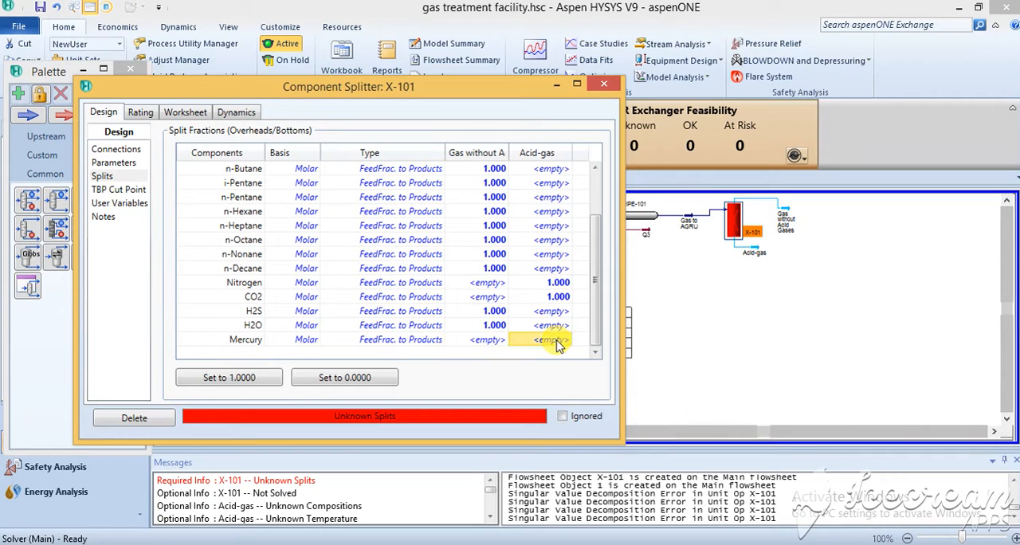
text(1)
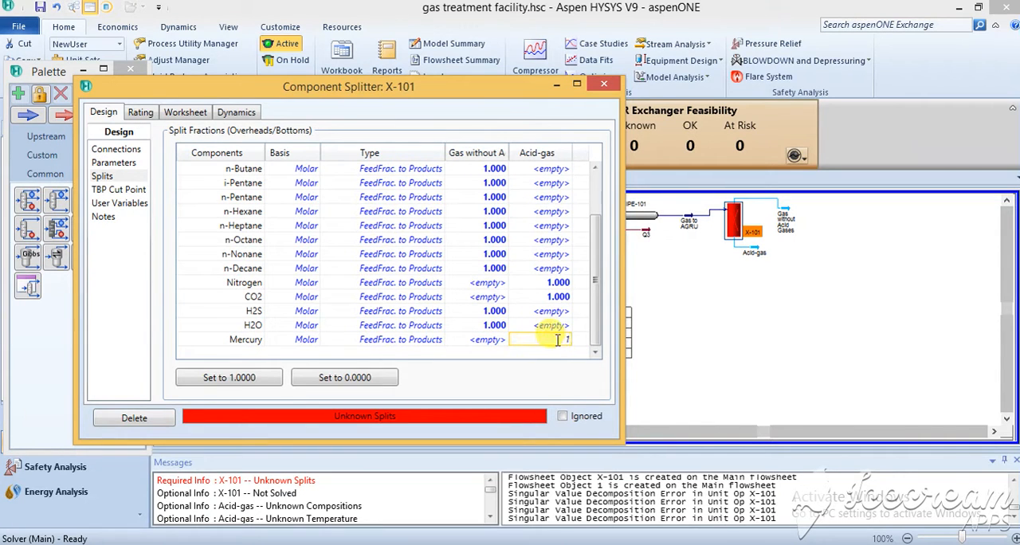
key(Return)
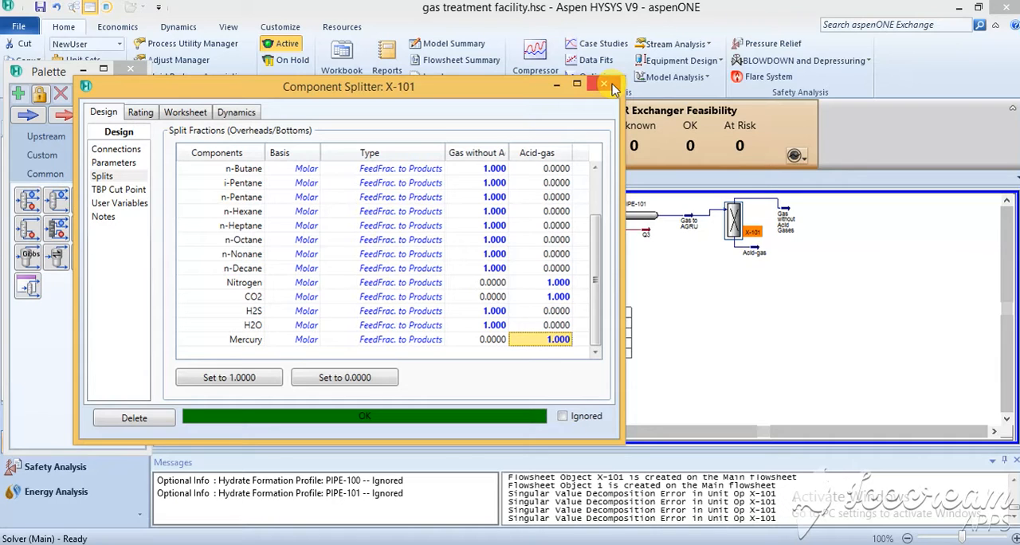
click(815, 271)
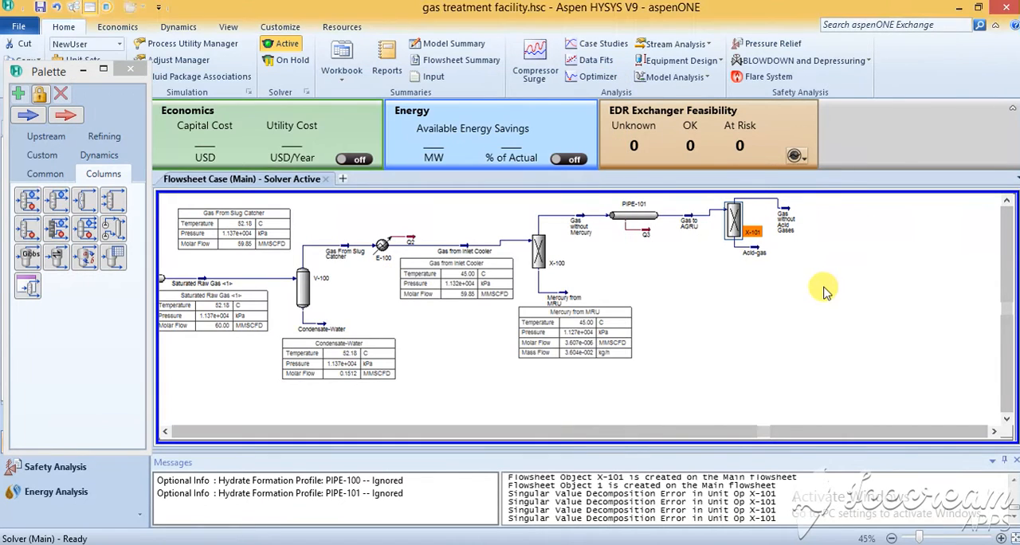
Step: Reposition splitter X-101 and its Gas without Acid Gases outlet stream closer together on the flowsheet
drag(738, 224, 762, 209)
click(840, 250)
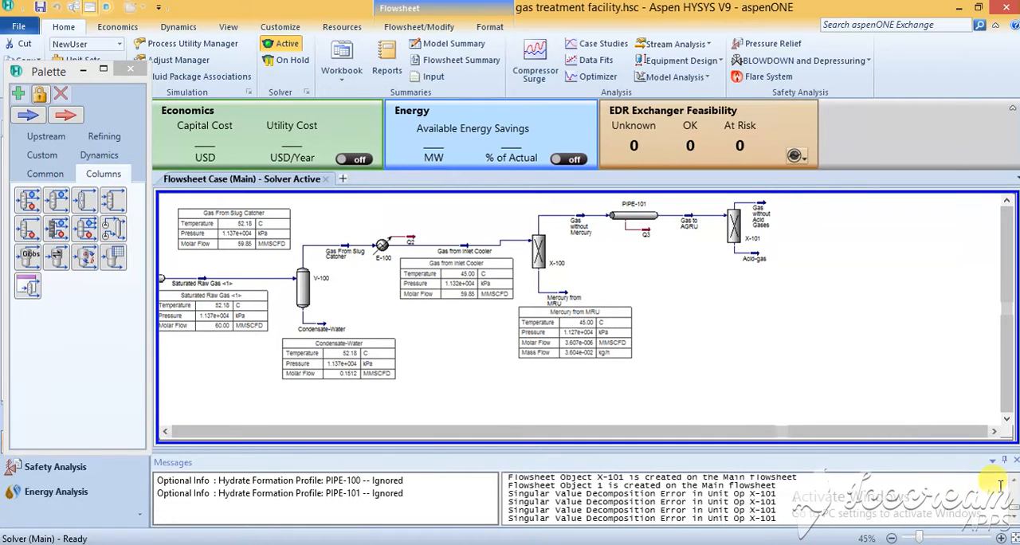
click(1003, 538)
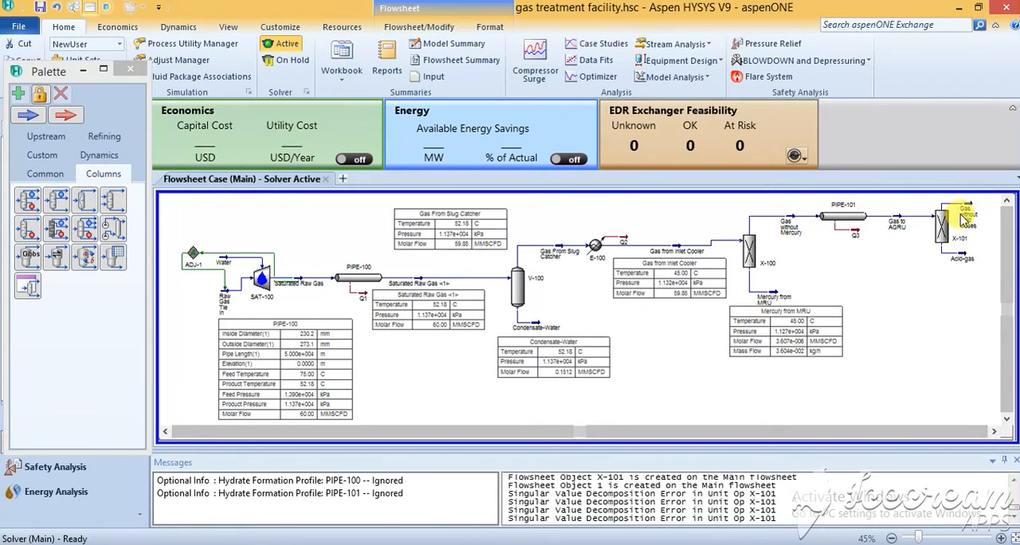
Step: Show the property table of the Acid-gas stream and place it directly beneath the stream's label
mouse_move(966, 263)
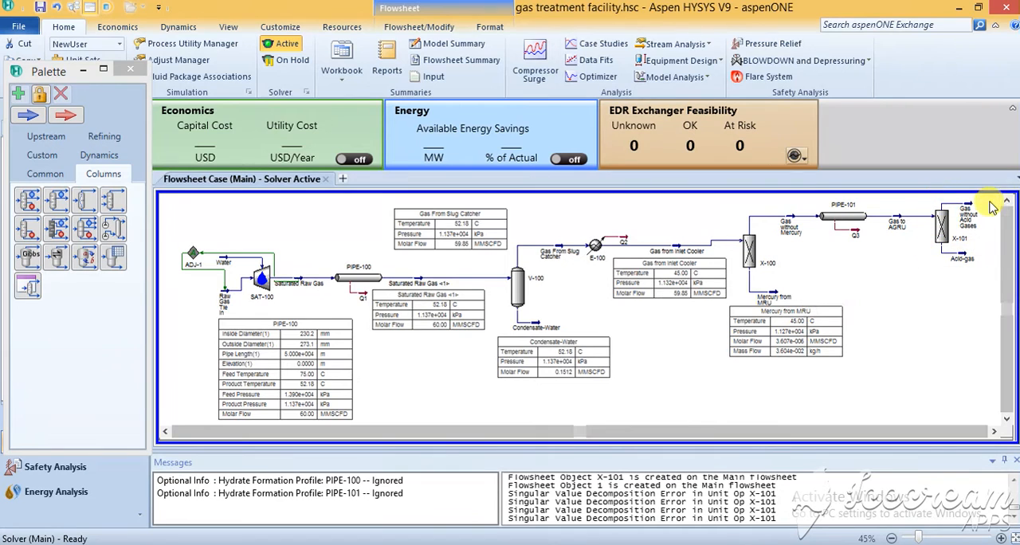
right_click(965, 265)
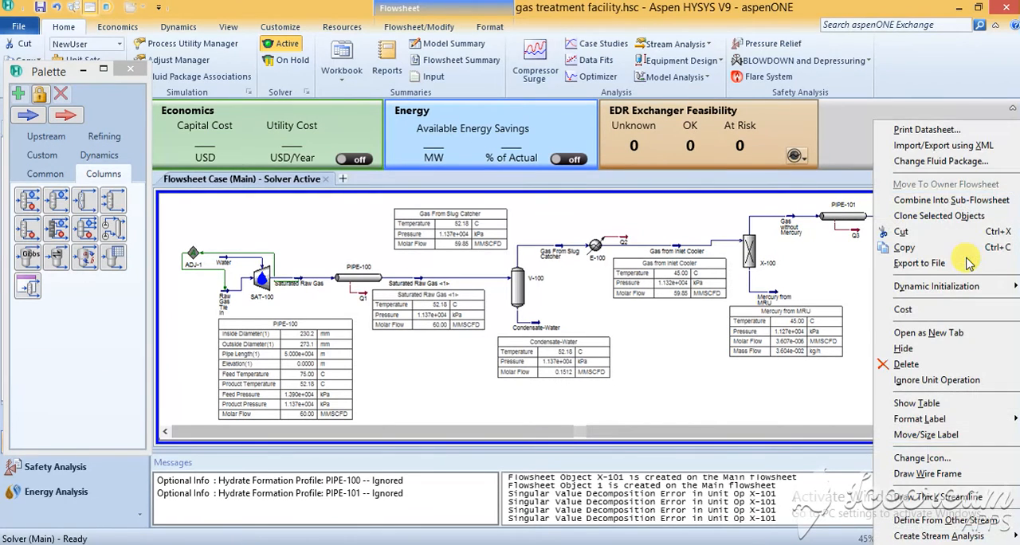
click(920, 402)
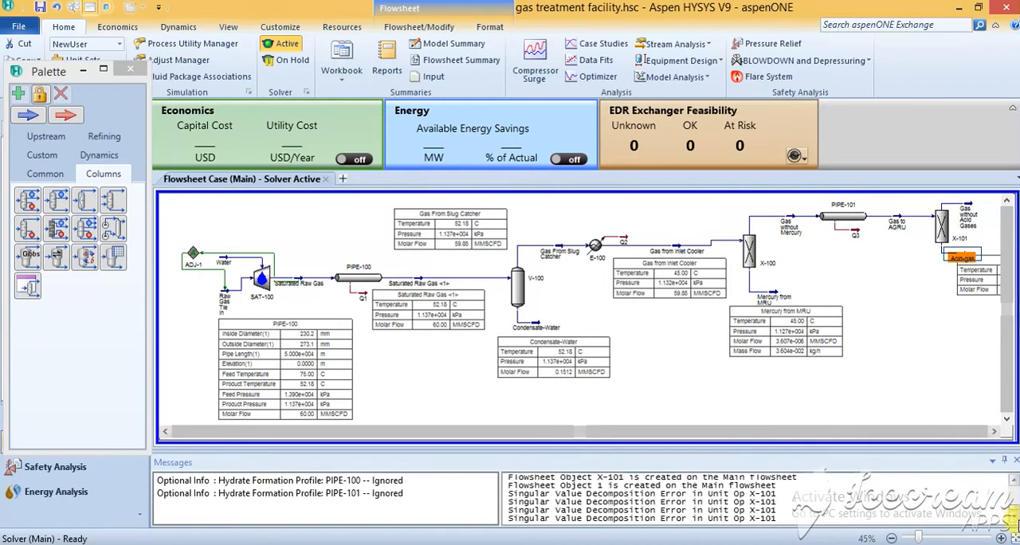
click(1015, 537)
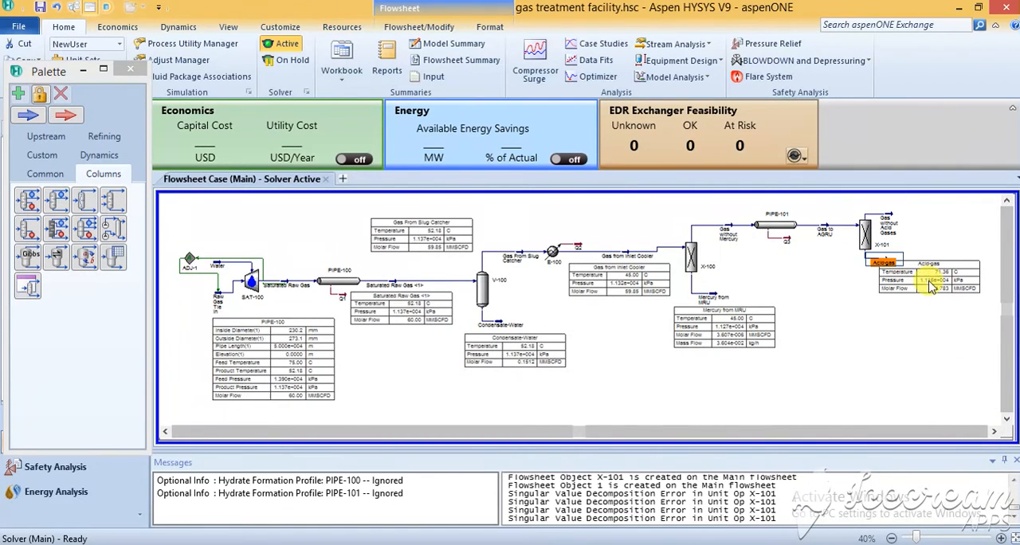
drag(928, 282, 888, 290)
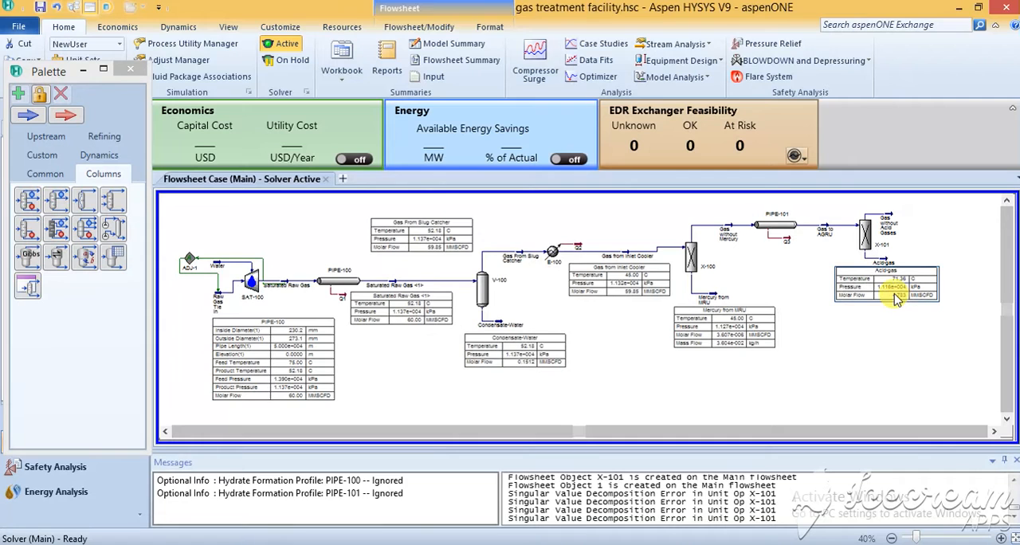
double_click(887, 290)
click(614, 211)
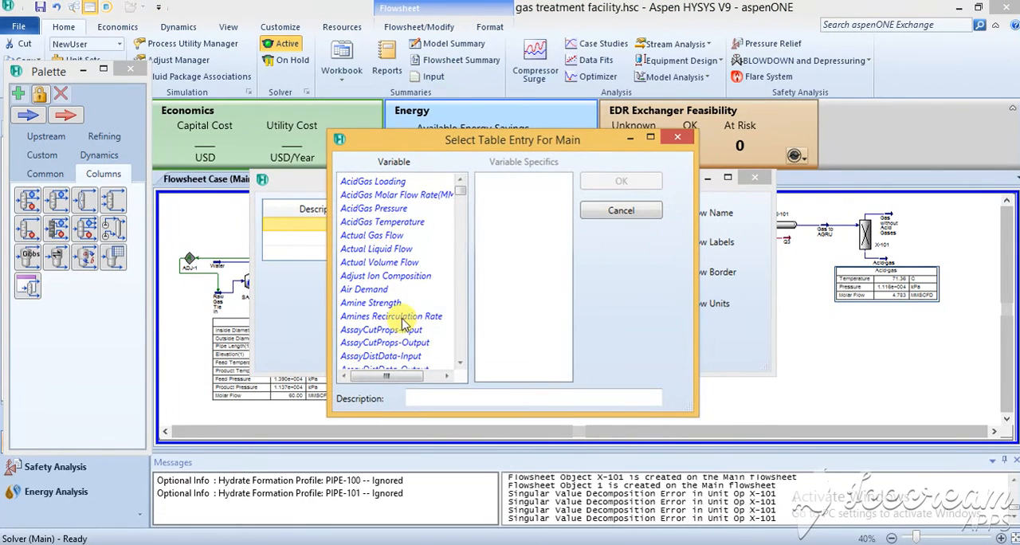
scroll(403, 317, down, 15)
scroll(407, 319, down, 10)
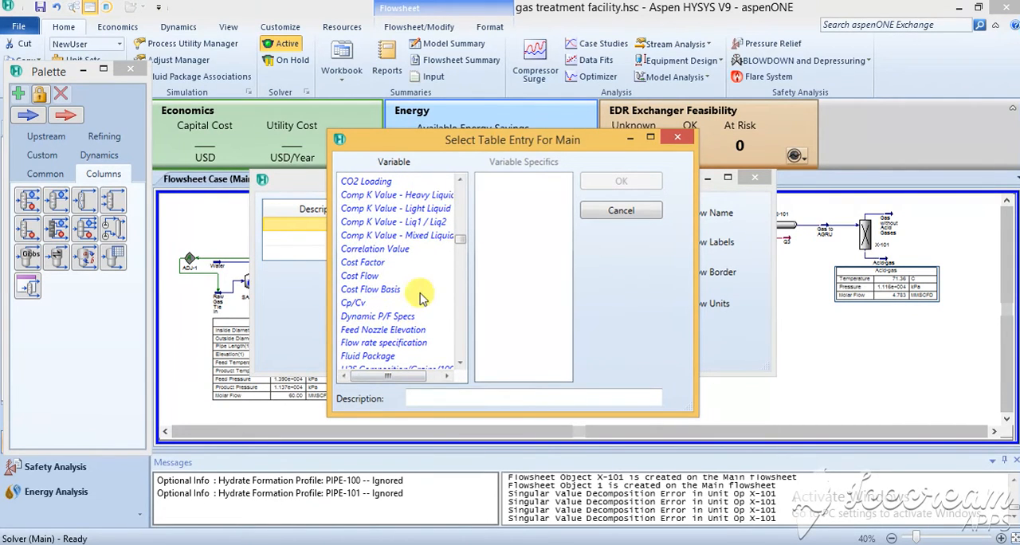
scroll(418, 287, down, 5)
scroll(423, 319, down, 10)
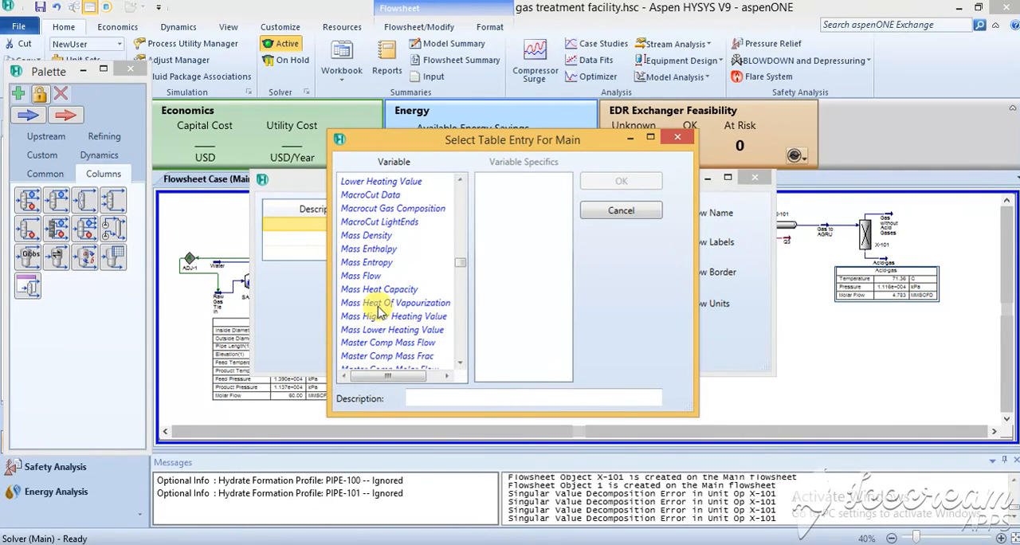
click(679, 140)
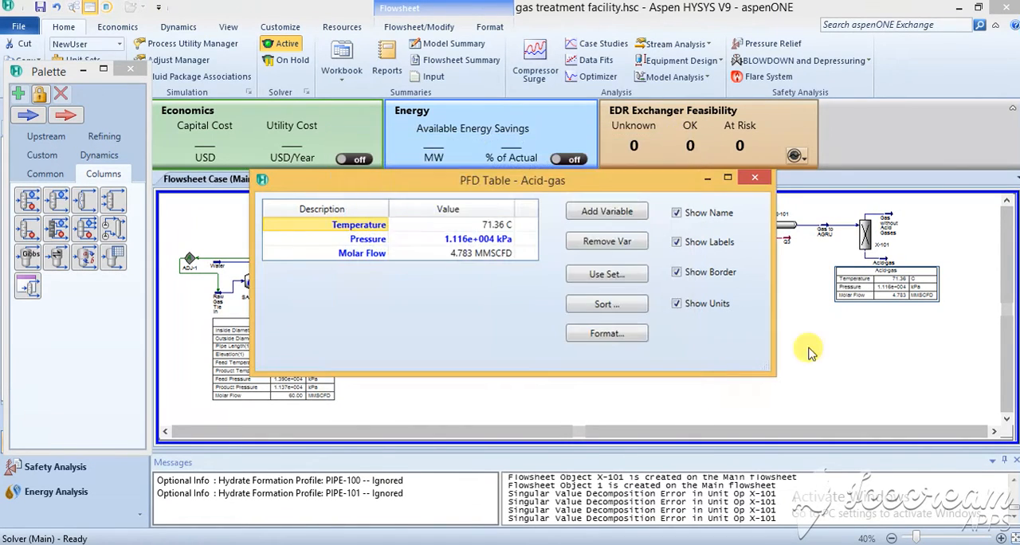
click(874, 361)
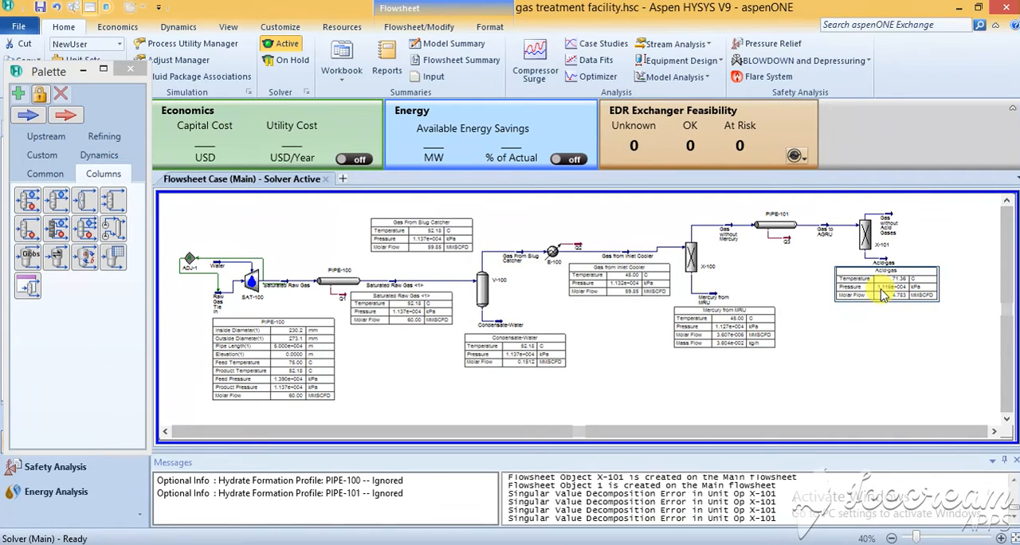
Step: Shift the Acid-gas property table slightly right and move the Gas without Acid Gases stream a little farther from splitter X-101
drag(887, 261, 895, 262)
click(915, 372)
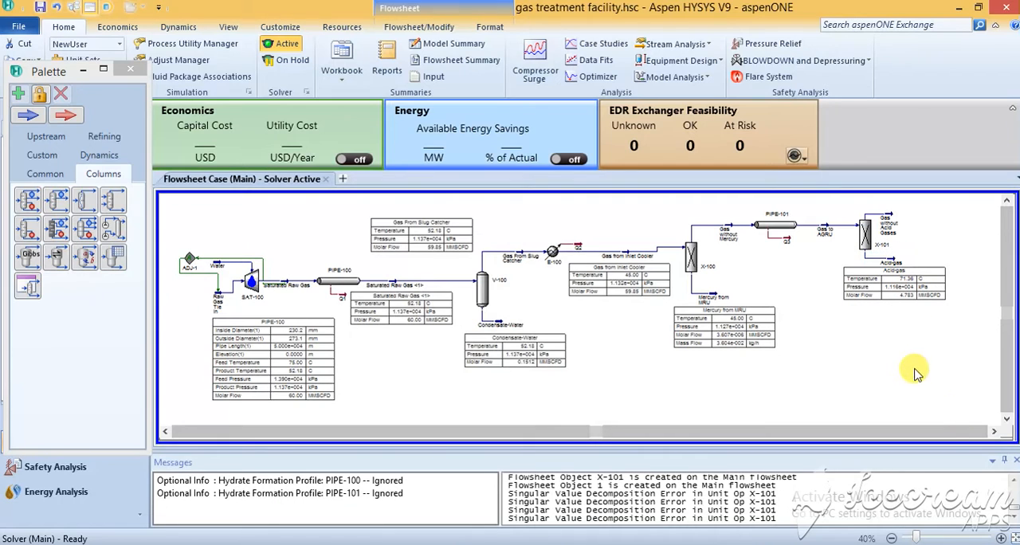
click(997, 431)
click(997, 431)
click(997, 431)
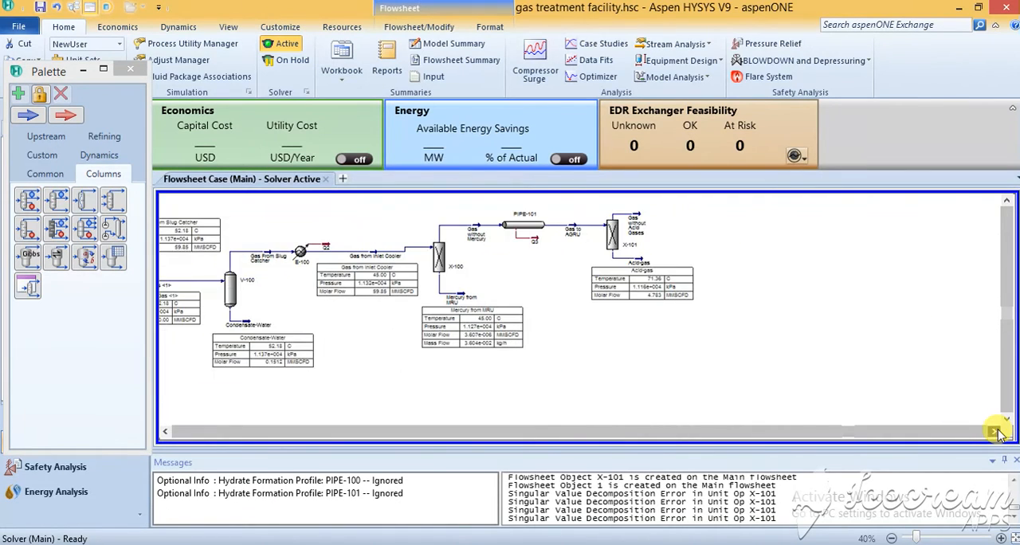
click(998, 431)
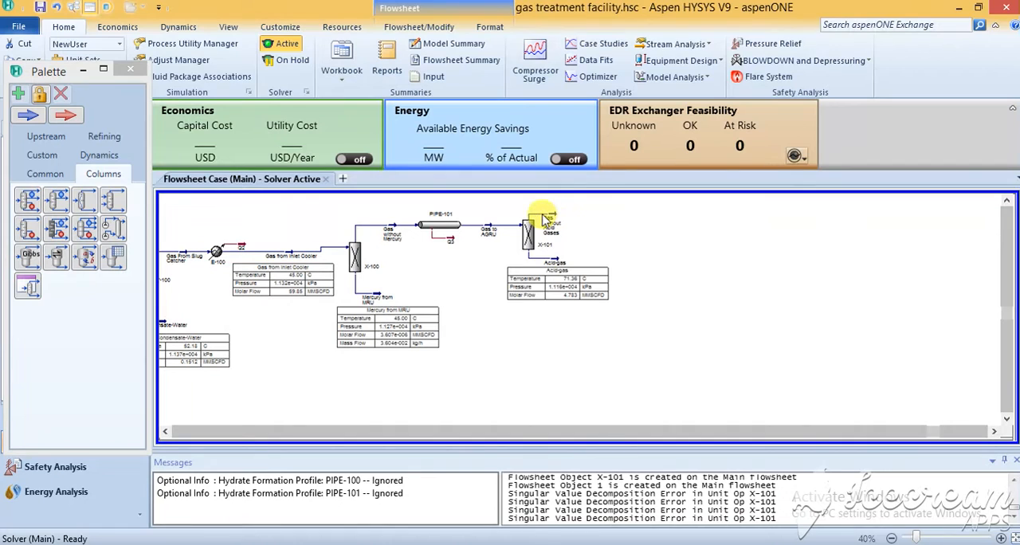
drag(552, 215, 564, 216)
click(630, 234)
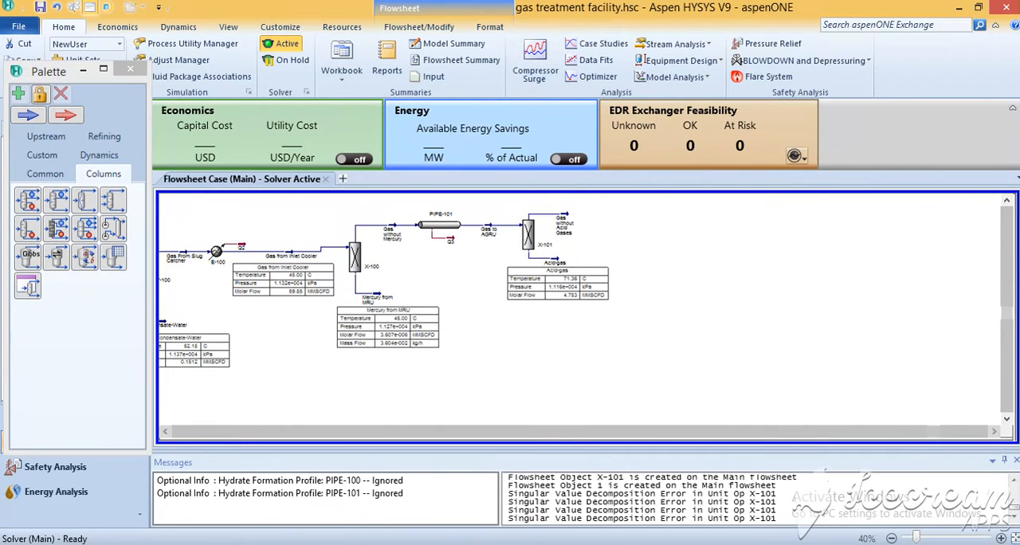
Step: Add a pipe segment to the flowsheet just right of the Gas without Acid Gases stream
click(46, 174)
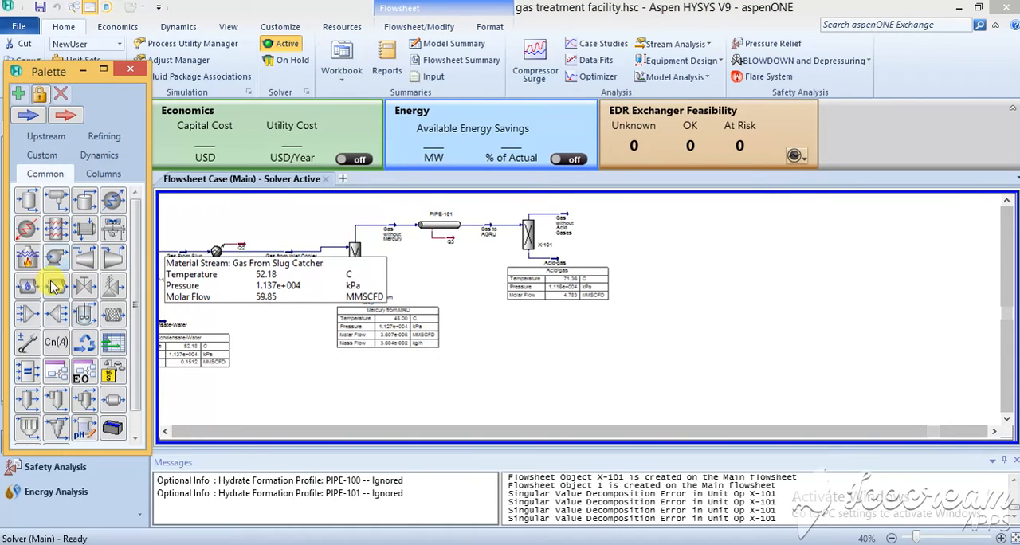
drag(57, 291, 620, 213)
click(689, 247)
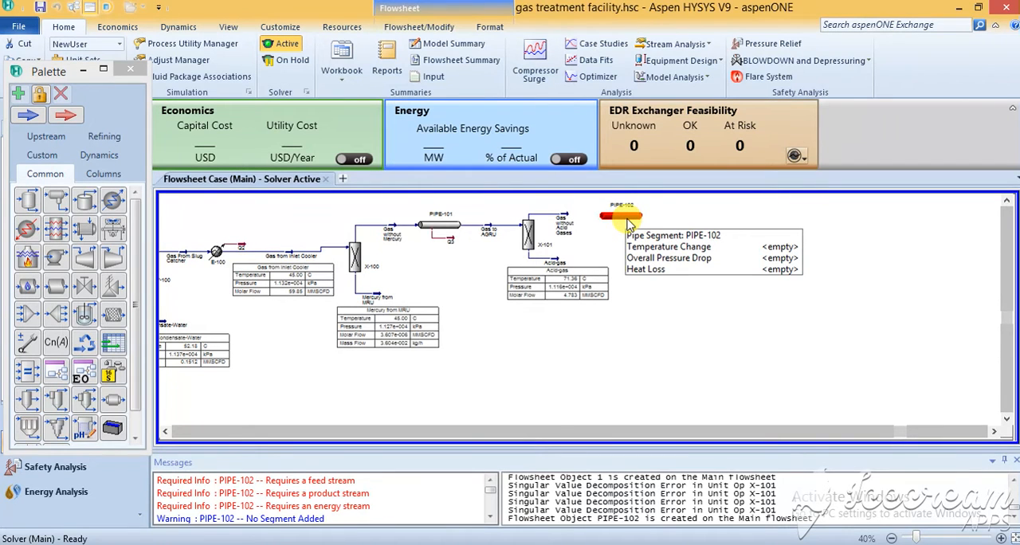
Step: Connect PIPE-102 with inlet Gas without Acid Gases, outlet Gas to Dehydration Unit and energy stream Q4
double_click(620, 215)
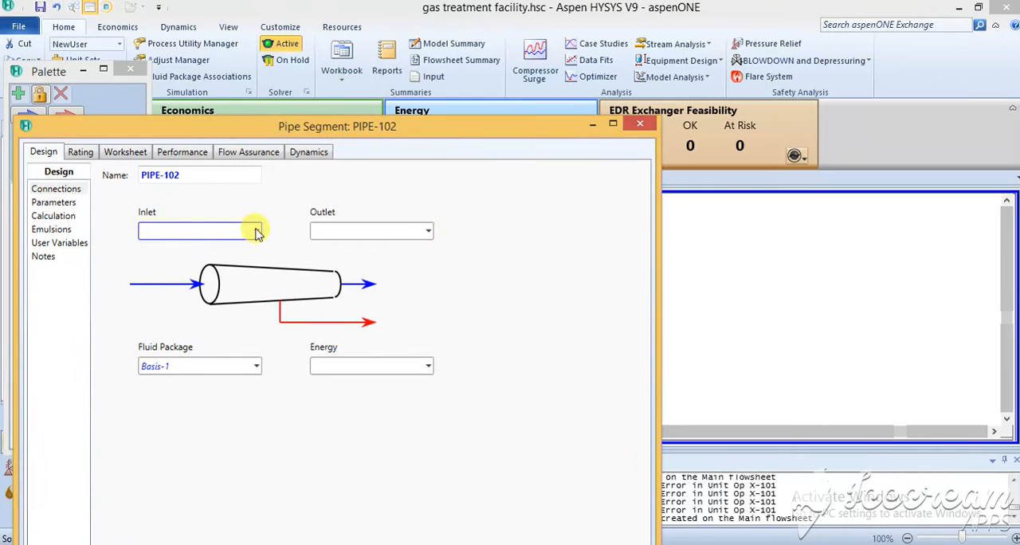
drag(382, 132, 1016, 223)
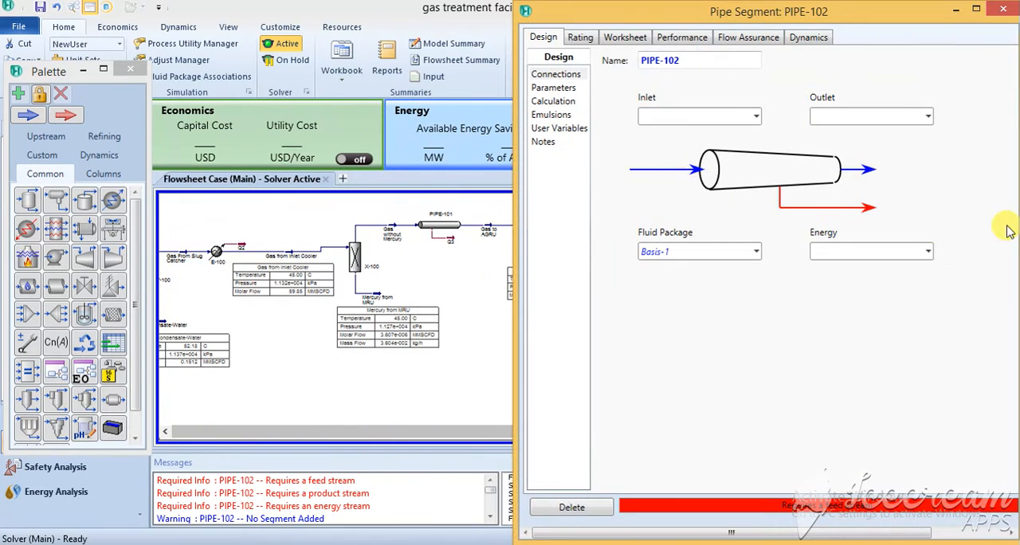
click(757, 116)
click(730, 176)
click(884, 117)
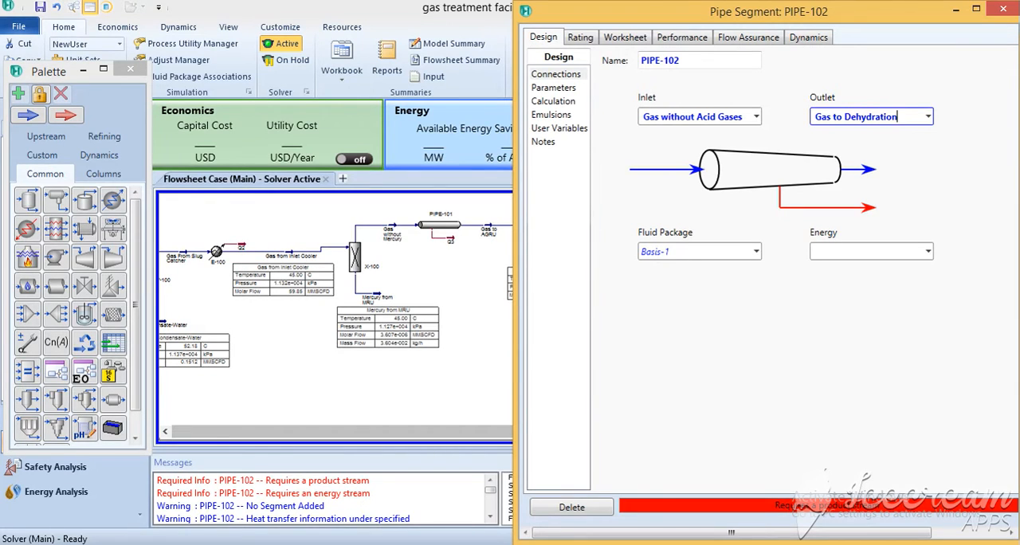
text(Gas to Dehydration Uniyt)
key(BackSpace)
key(Return)
click(859, 251)
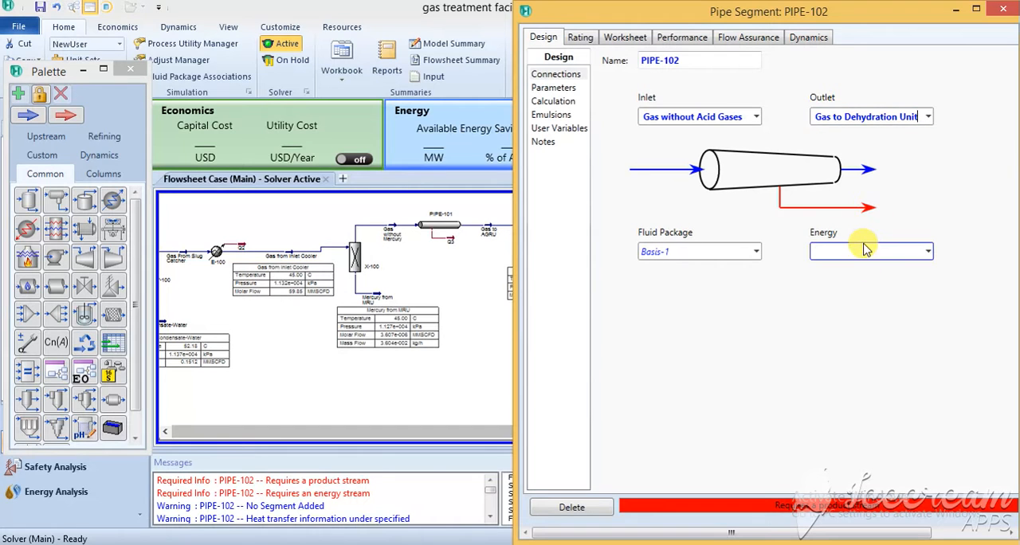
text(Q4)
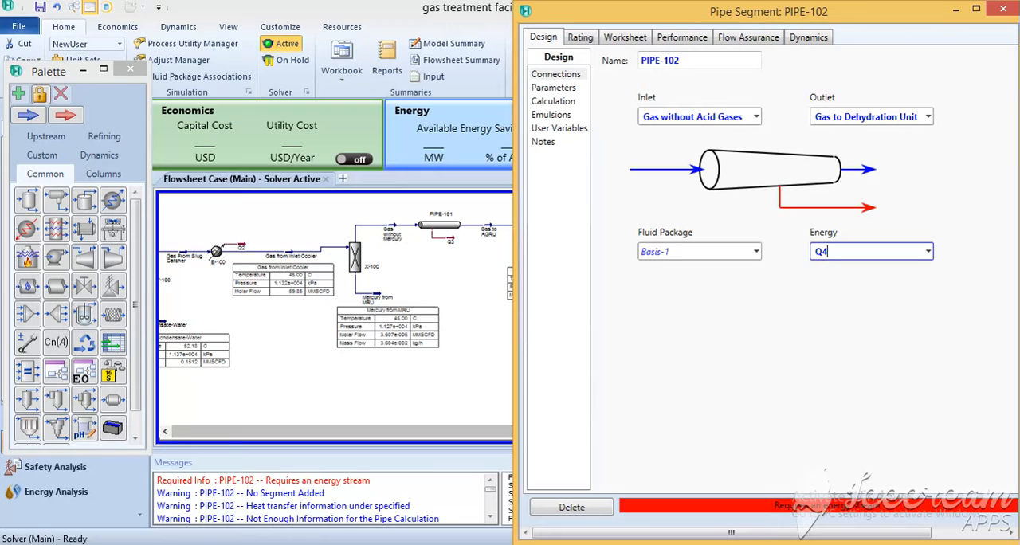
key(Return)
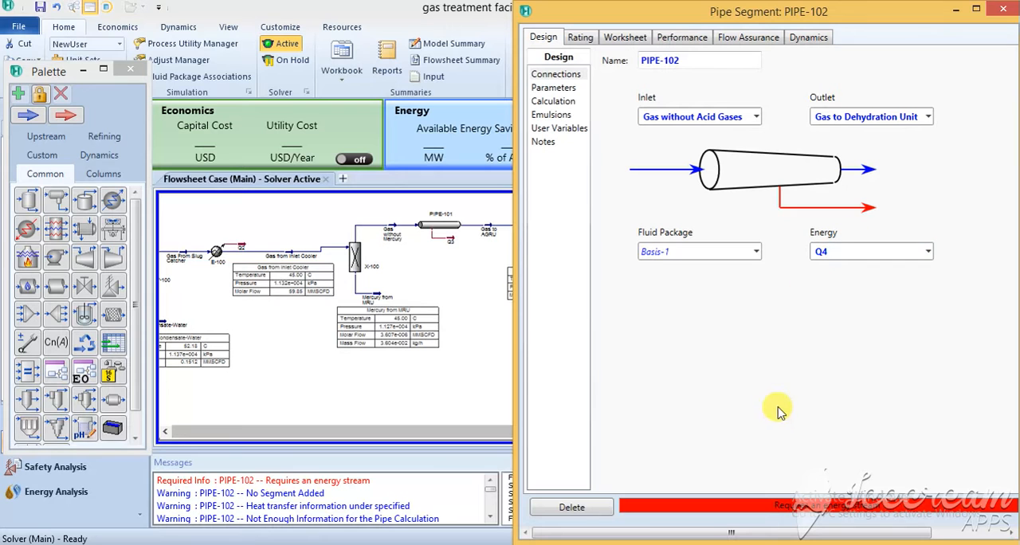
Step: Append one segment to PIPE-102's sizing profile and set its length to 10 m
drag(870, 19, 615, 20)
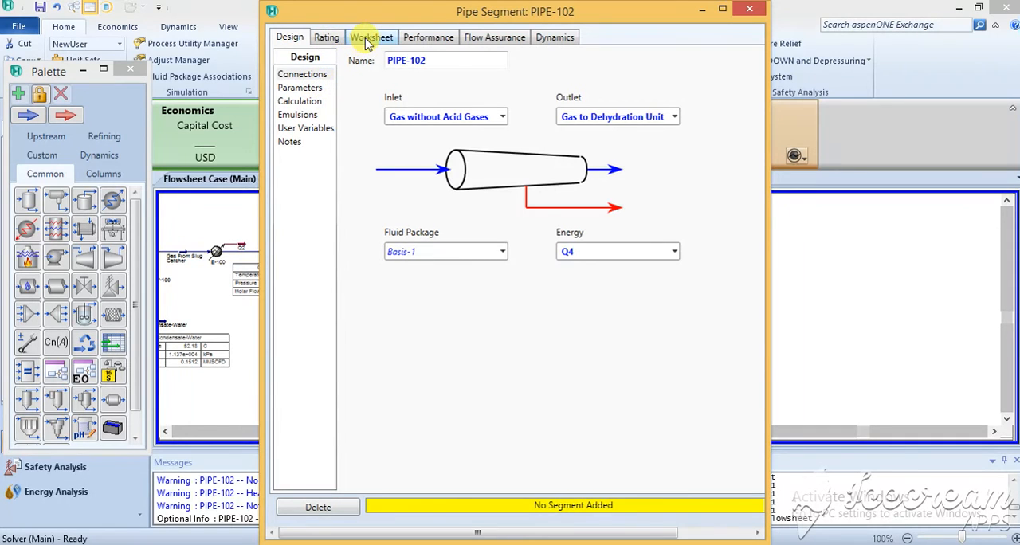
click(327, 37)
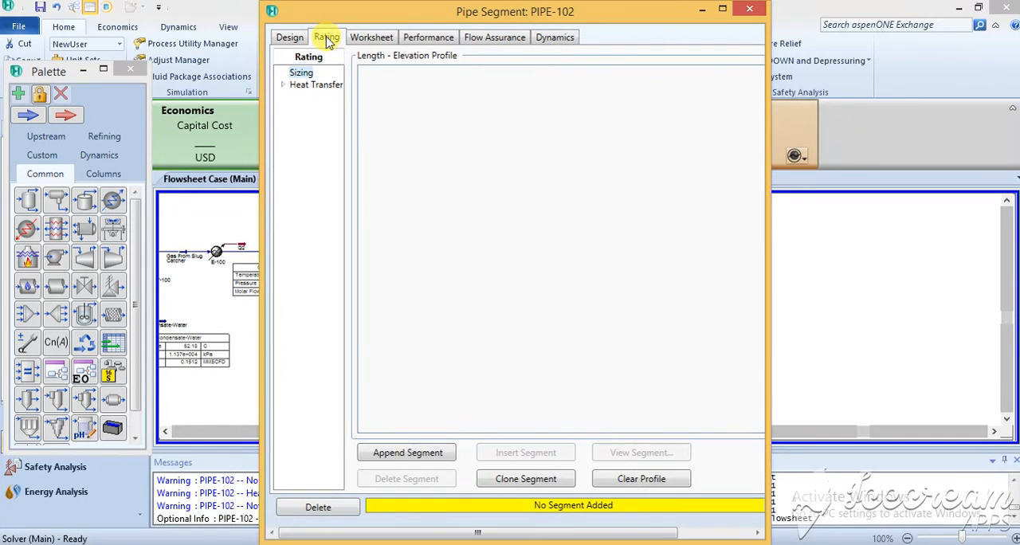
click(421, 454)
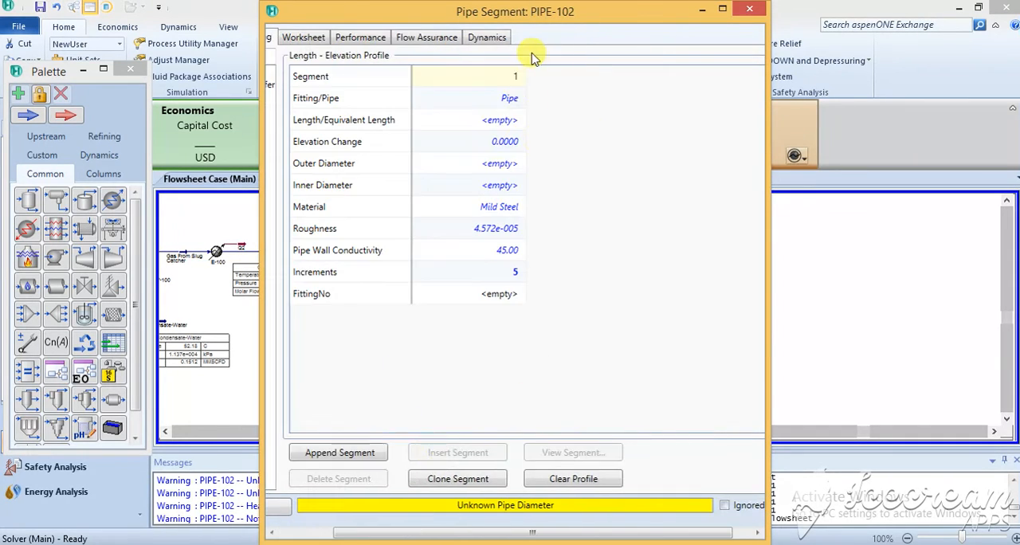
click(499, 122)
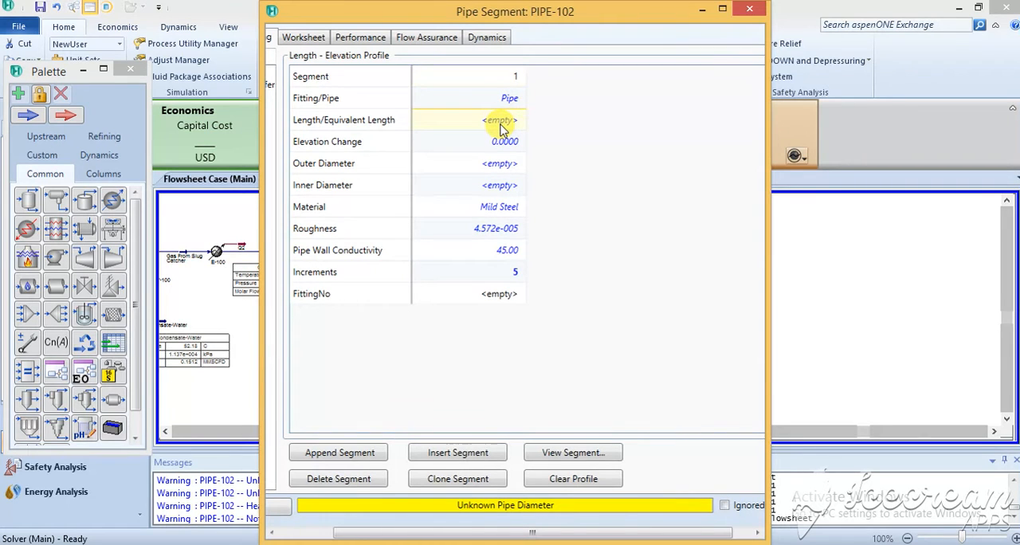
text(10)
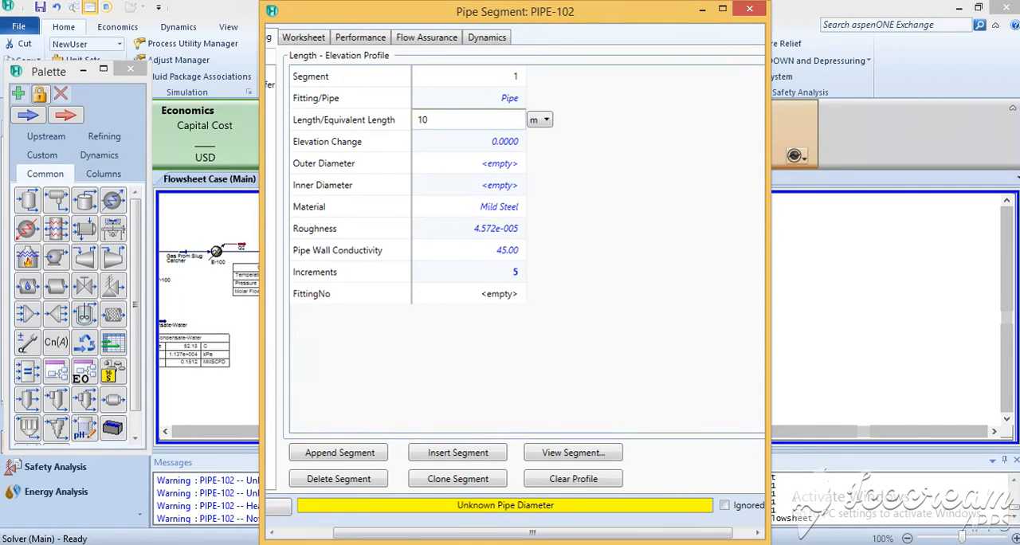
key(Return)
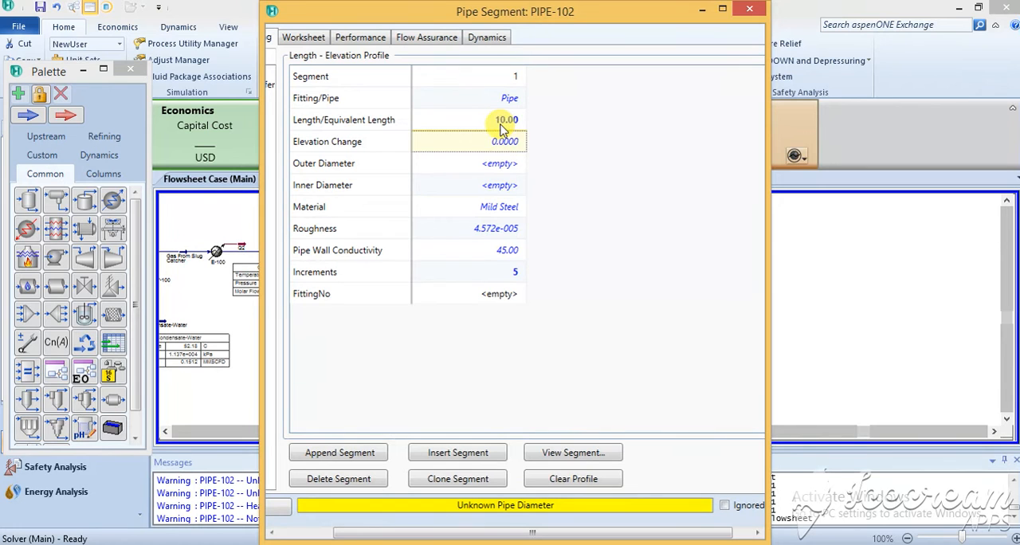
Step: Specify the PIPE-102 segment as Schedule 120 with a 150 mm nominal diameter
click(577, 452)
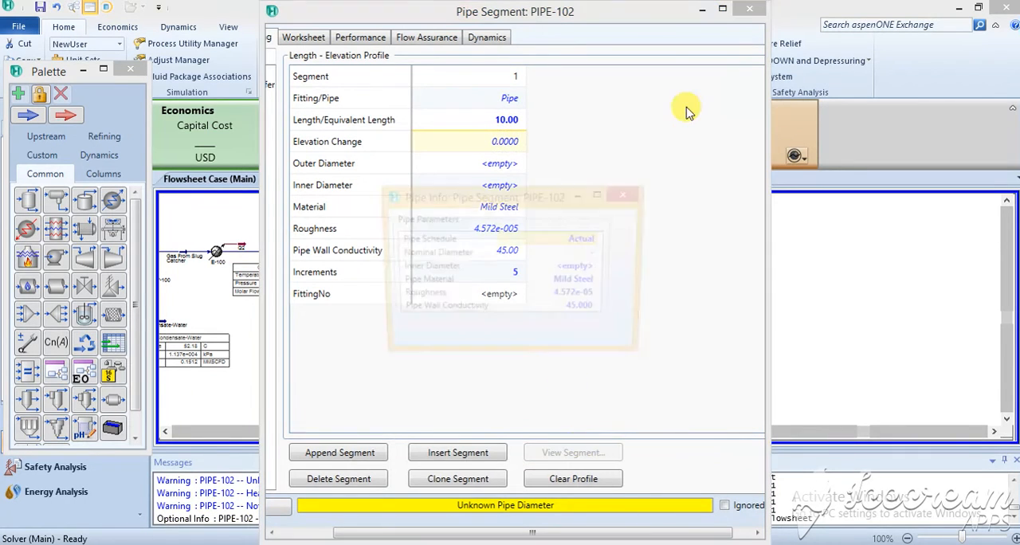
click(594, 239)
click(598, 240)
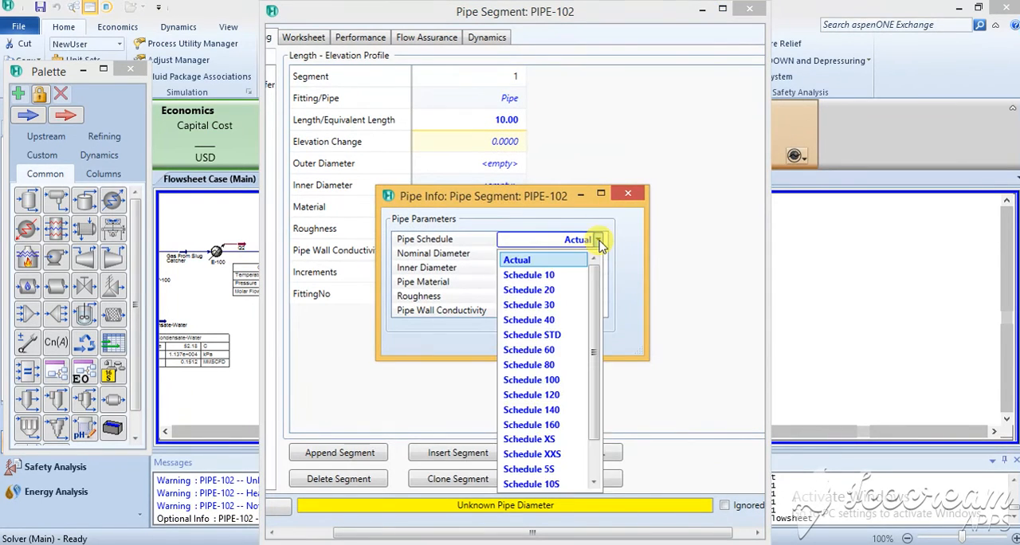
click(558, 395)
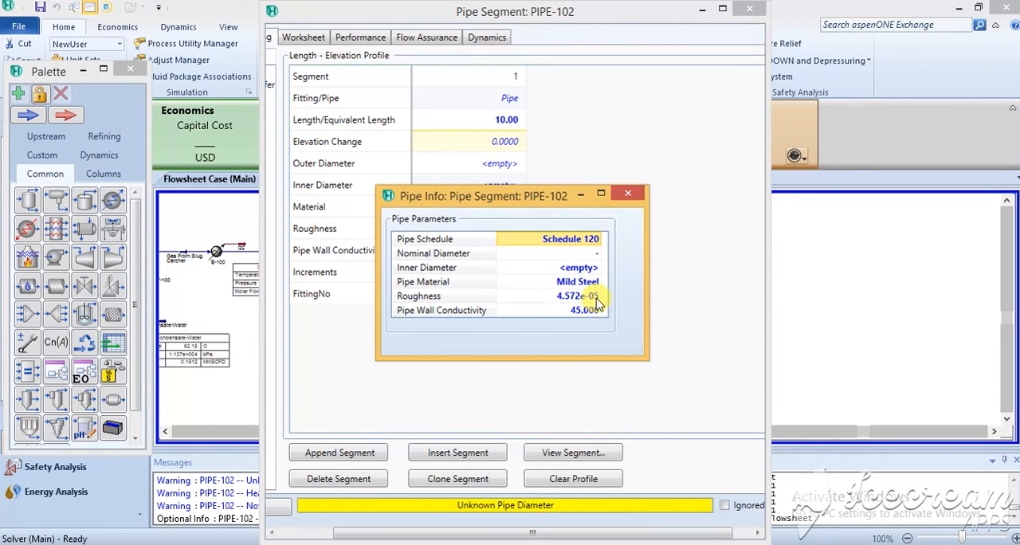
click(599, 253)
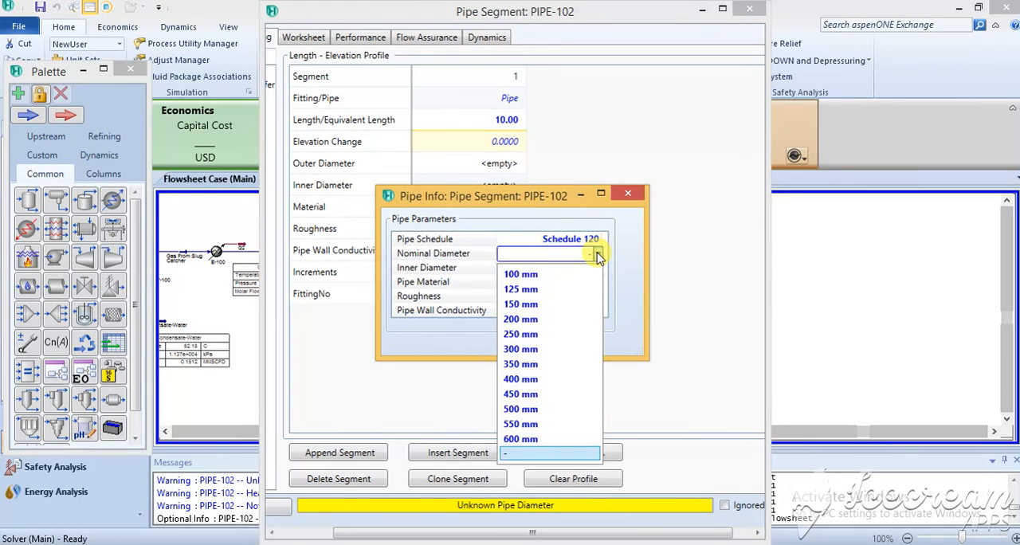
click(543, 304)
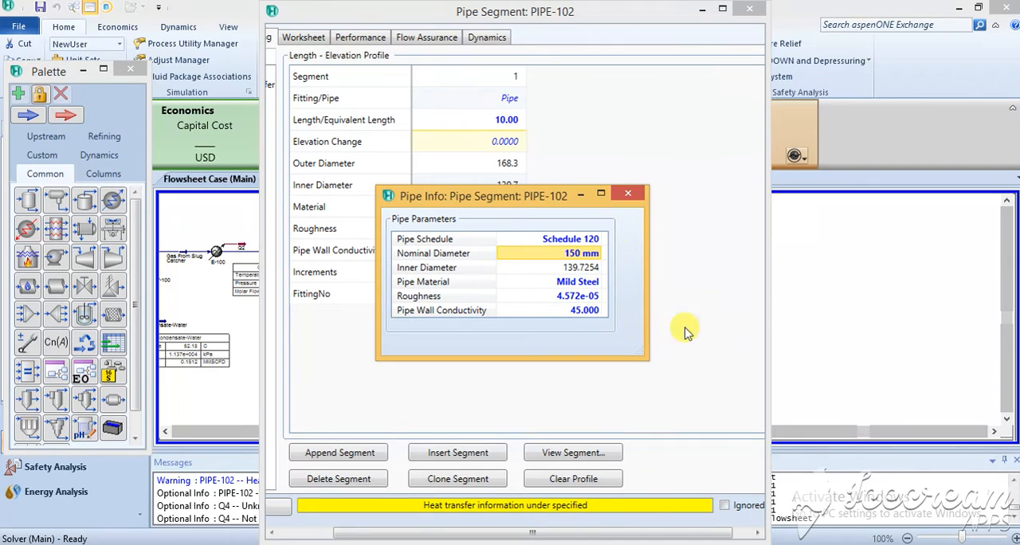
click(629, 196)
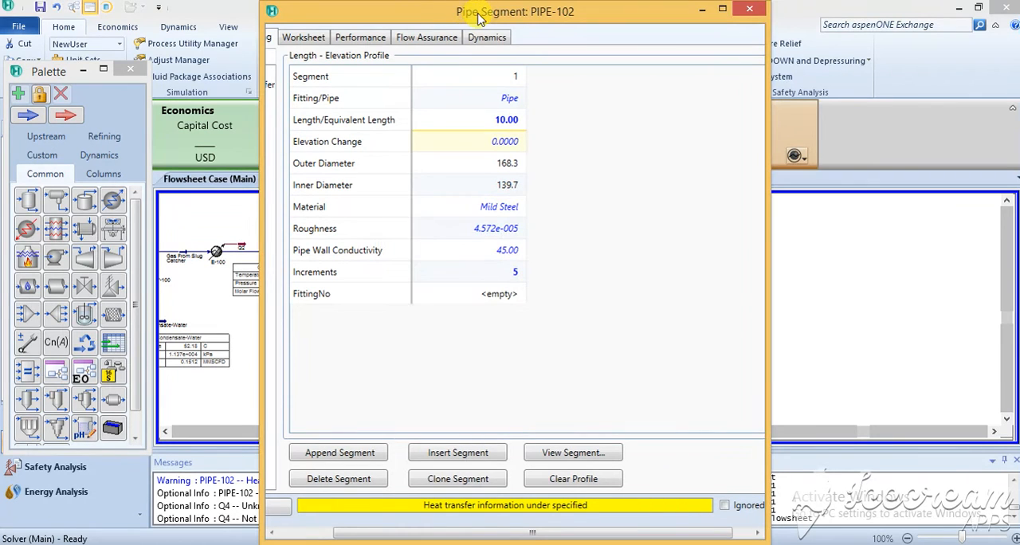
Step: Set the ambient temperature for PIPE-102's overall heat transfer coefficient to 25 C
drag(260, 177, 174, 176)
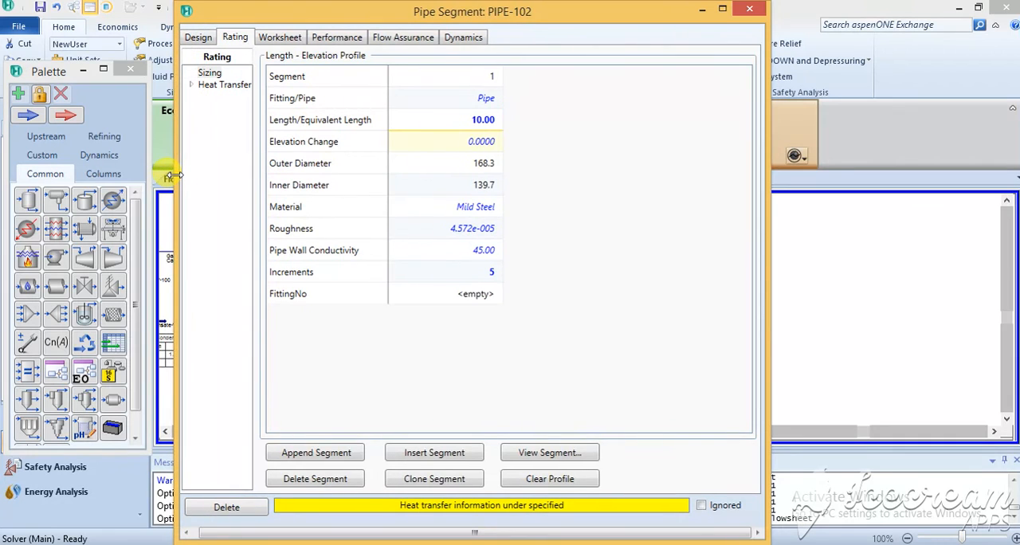
click(200, 85)
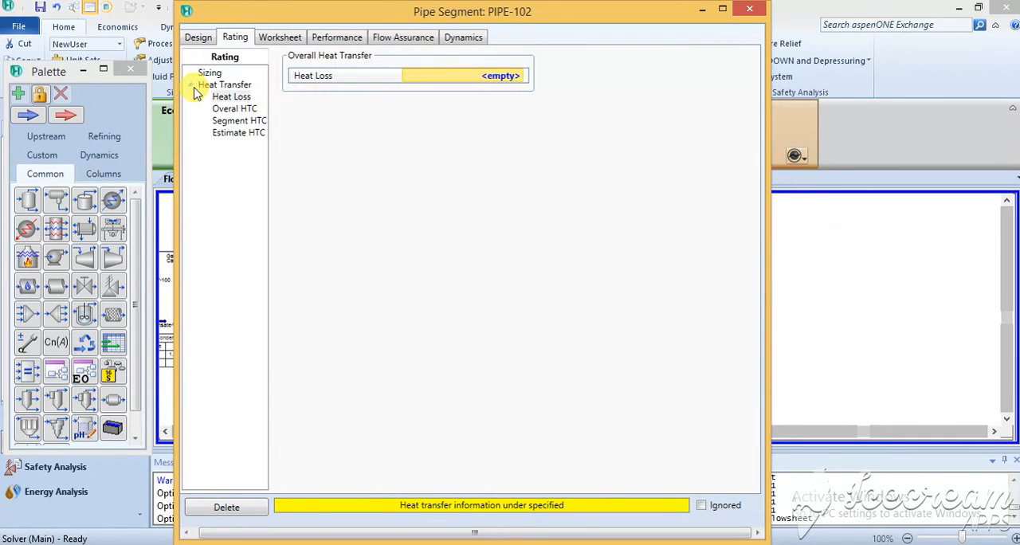
click(239, 109)
text(25)
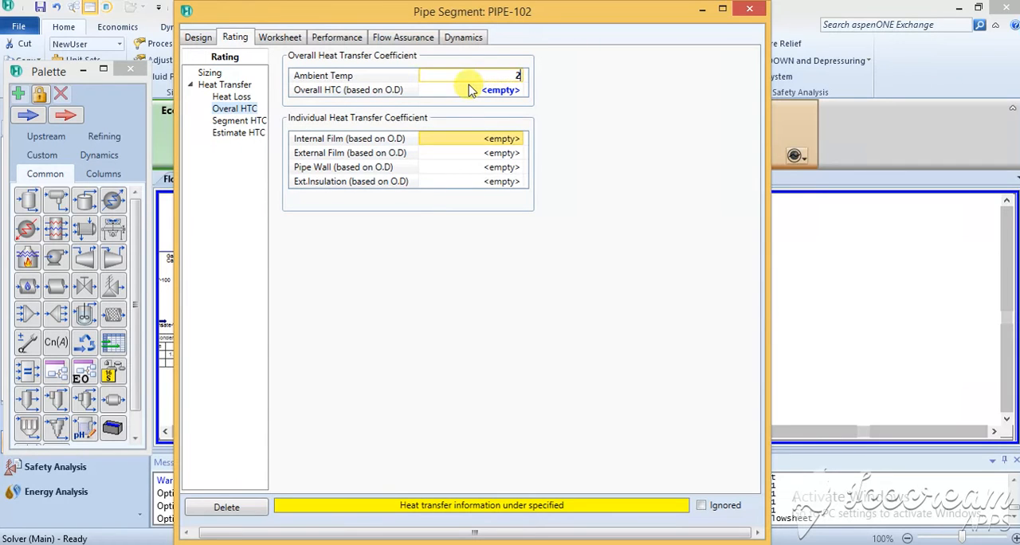
key(Return)
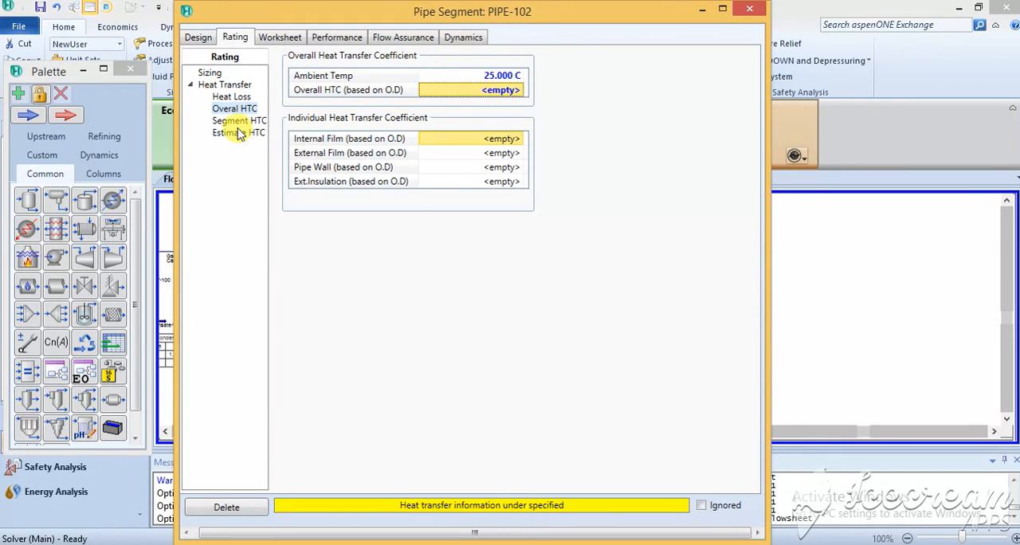
Step: Include the pipe wall, inner HTC and outer HTC in PIPE-102's heat transfer estimation, keeping Dry Peat ground, and close the pipe segment
click(244, 133)
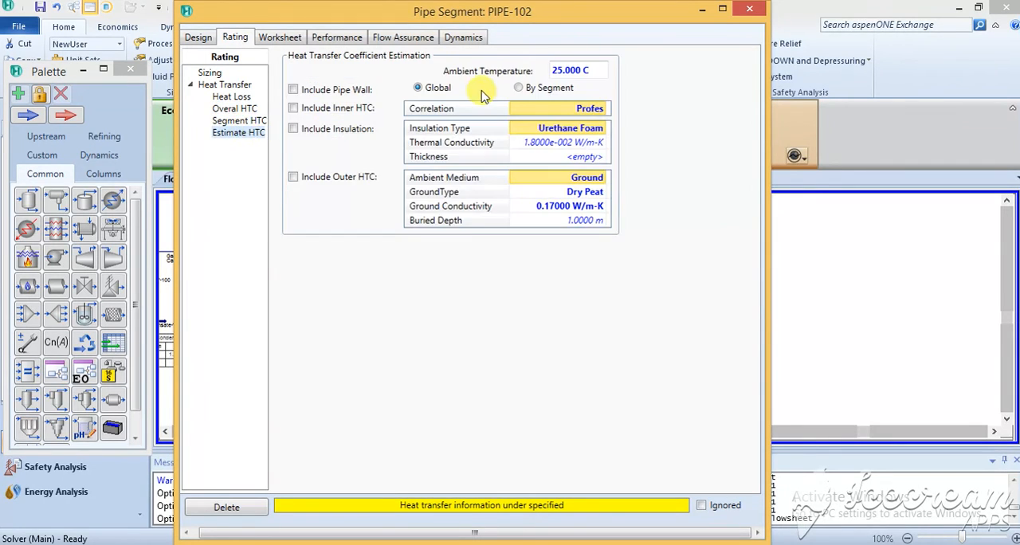
click(323, 92)
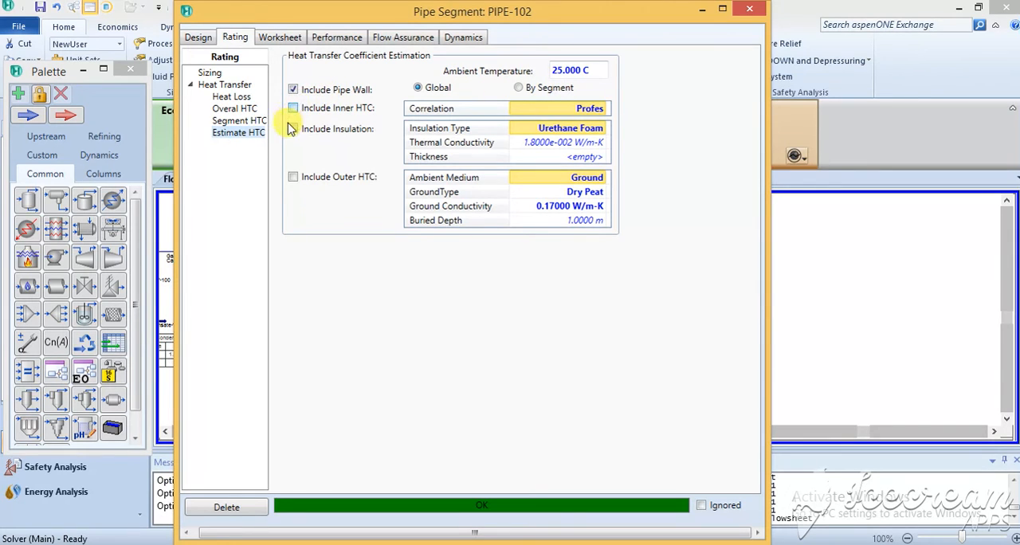
click(294, 109)
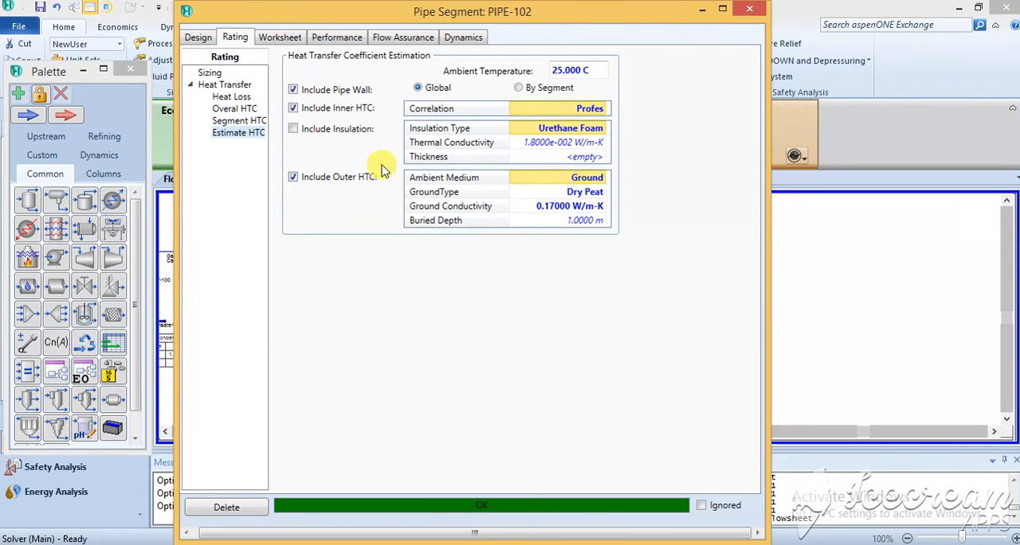
click(596, 192)
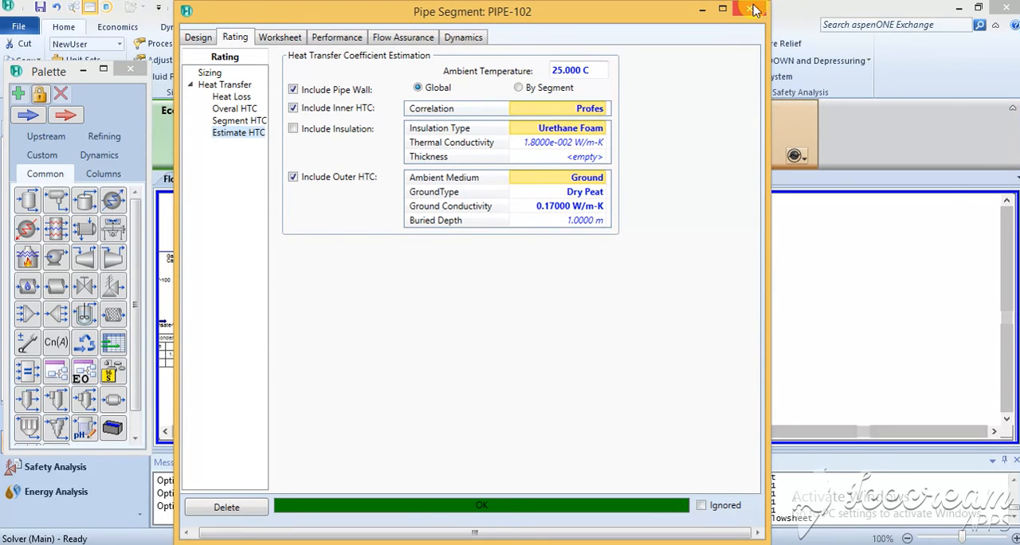
click(756, 10)
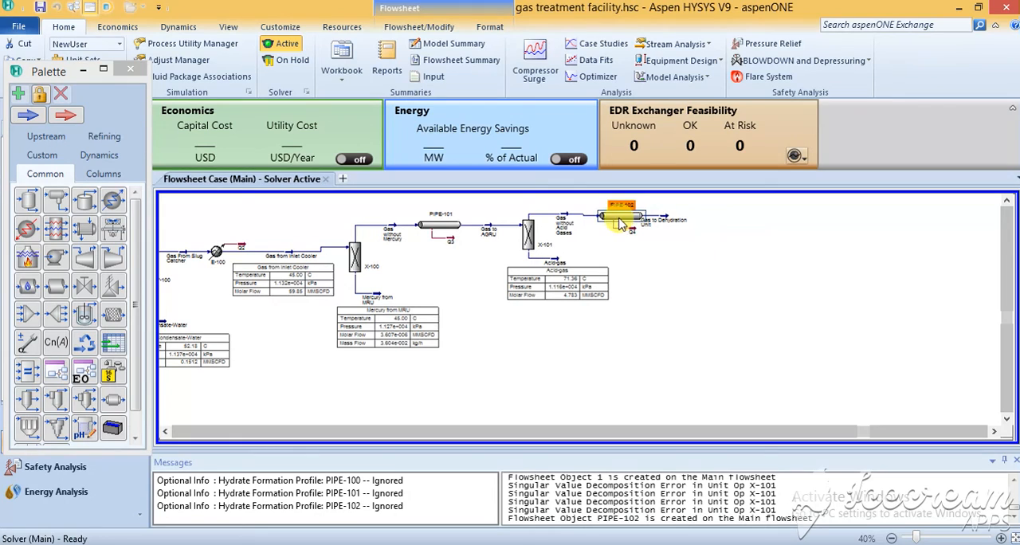
mouse_move(621, 223)
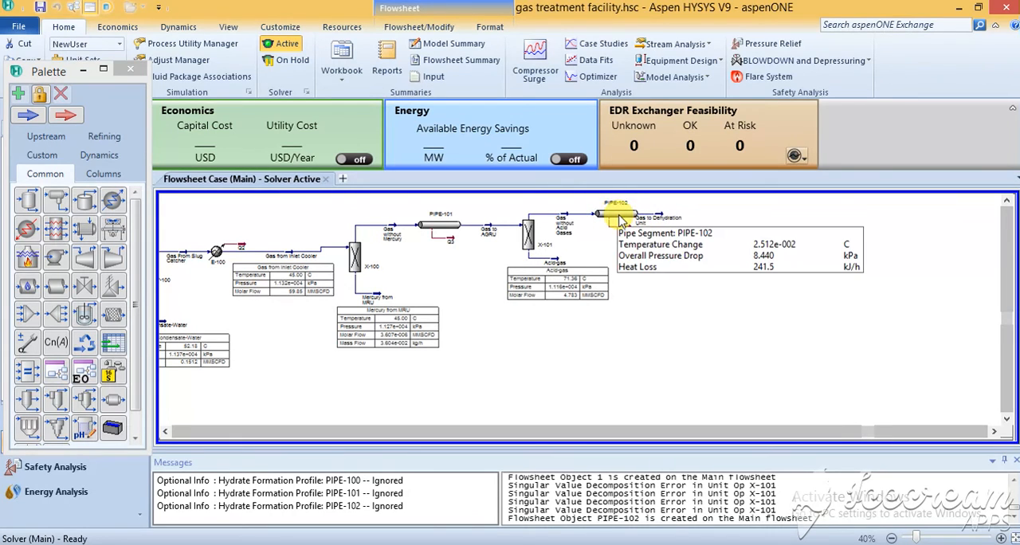